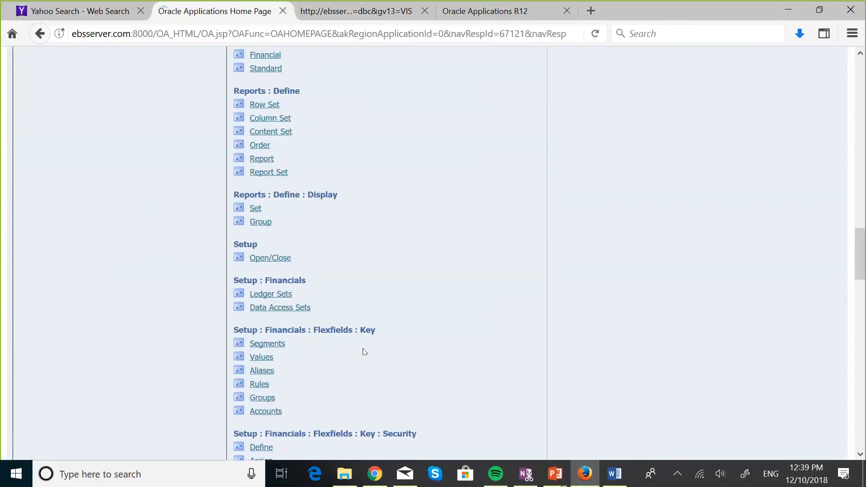
Open the Segments form for descriptive flexfields in the financials setup.
scroll(361, 346, down, 5)
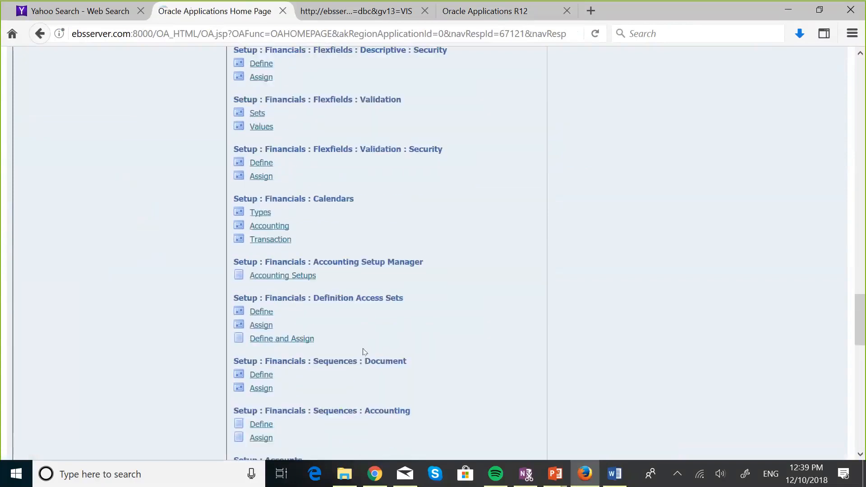
scroll(364, 352, up, 6)
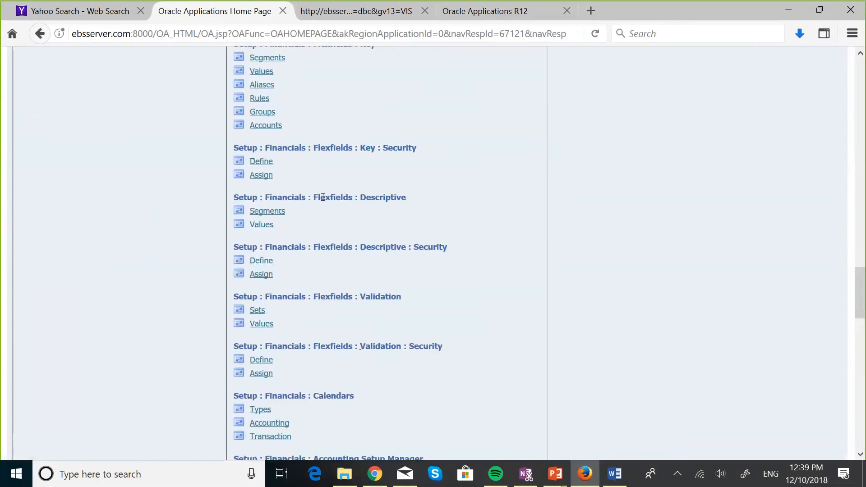
click(278, 216)
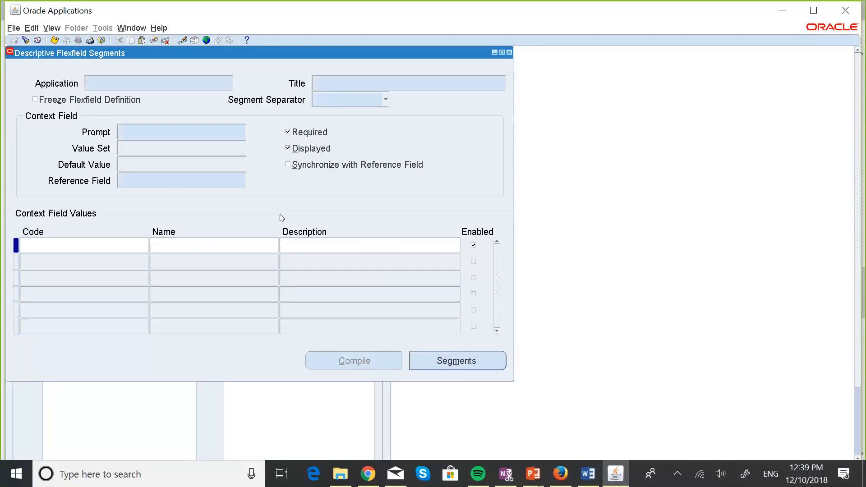
Query the descriptive flexfields with application Genera% and title %Budge%.
text(G)
key(Caps_Lock)
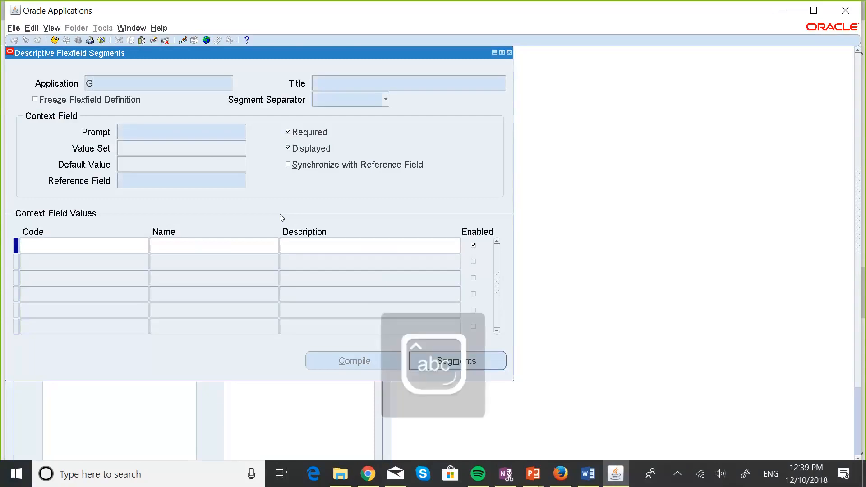
text(enera)
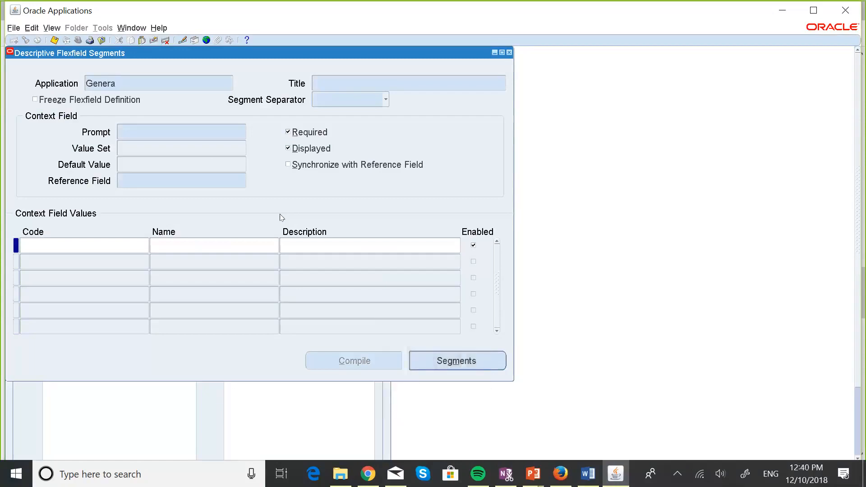
text(%)
text(%)
text(Bu)
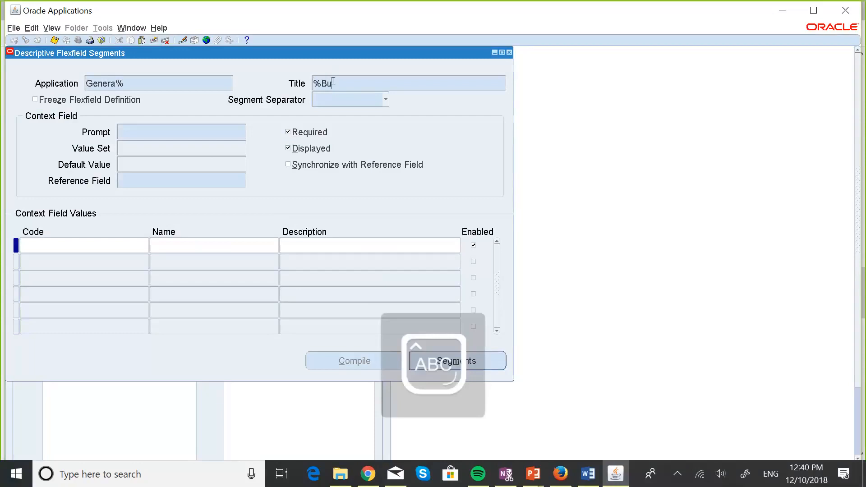
text(dge%)
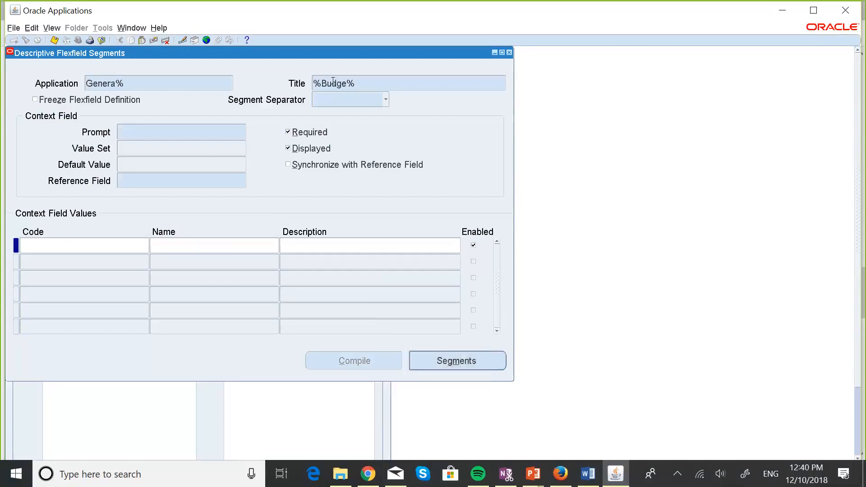
key(ctrl+F11)
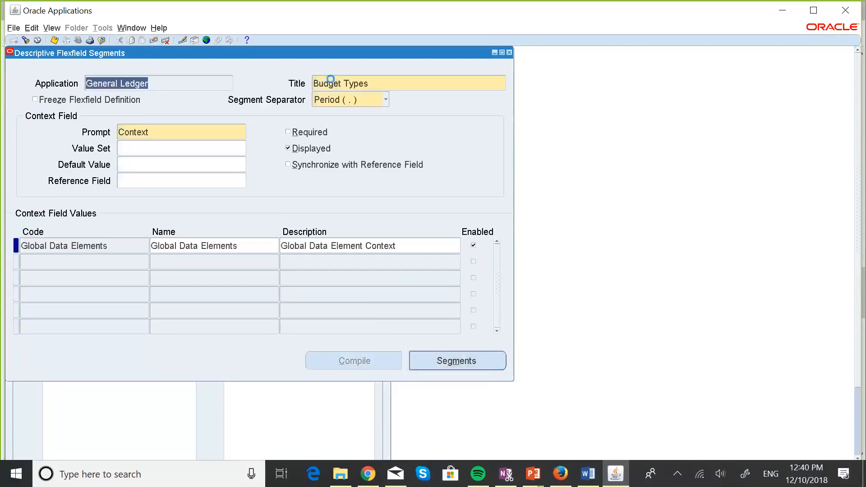
Browse the queried budget flexfields and examine their titles, context prompts and context field values.
key(Down)
key(Down)
key(Down)
key(Down)
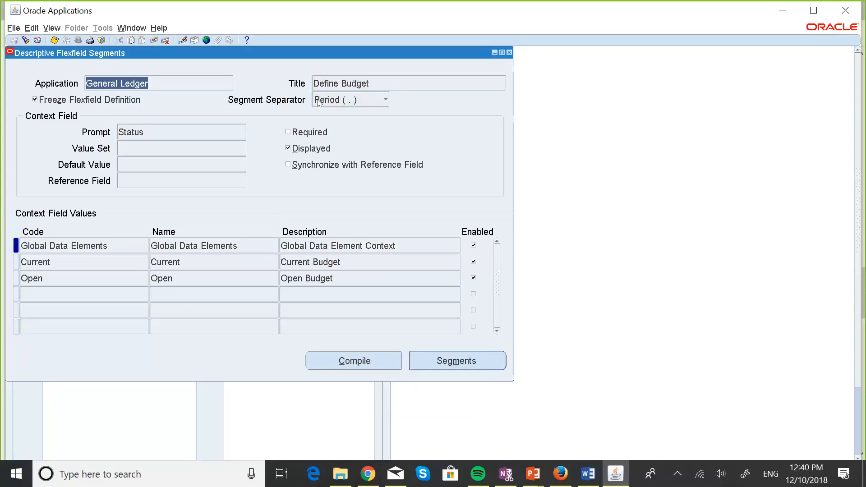
key(Down)
key(Down)
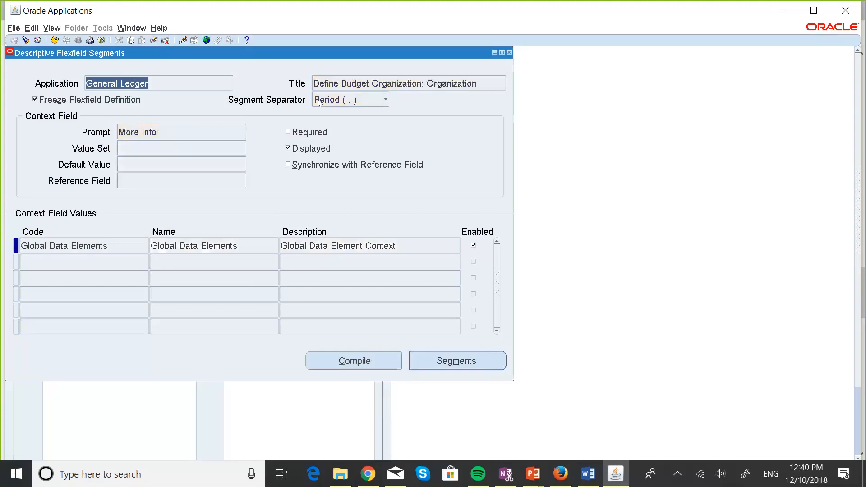
key(Down)
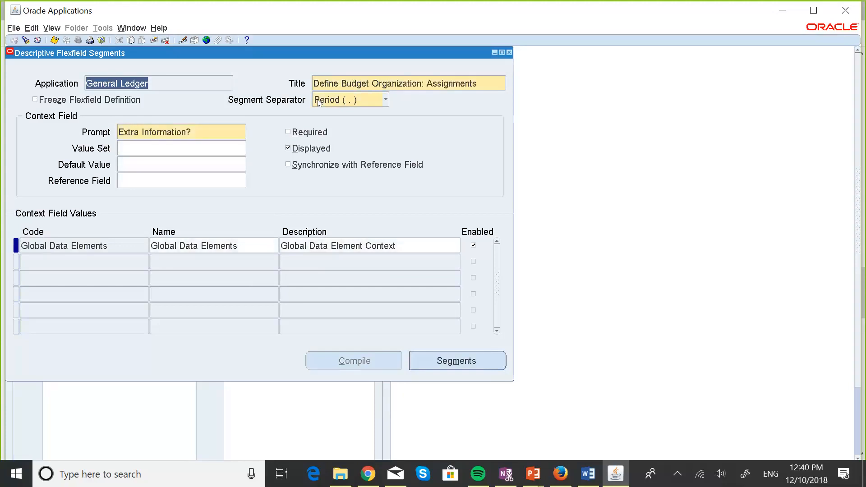
key(Down)
key(Down)
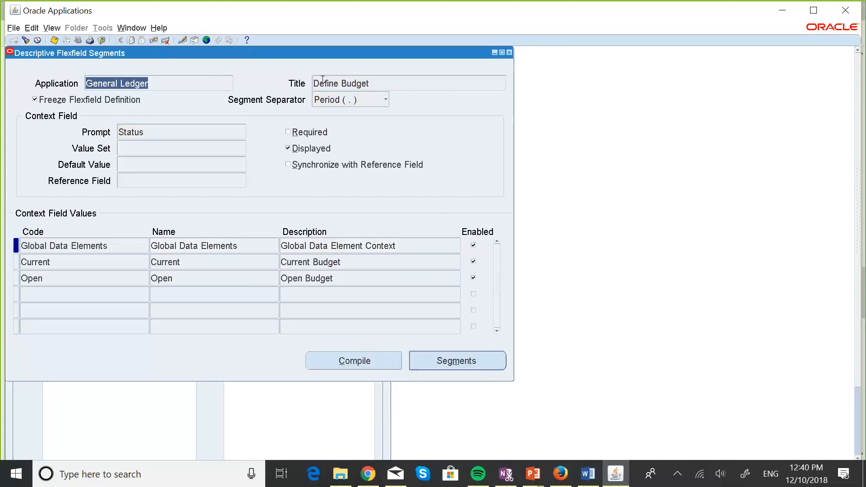
key(Down)
key(Down)
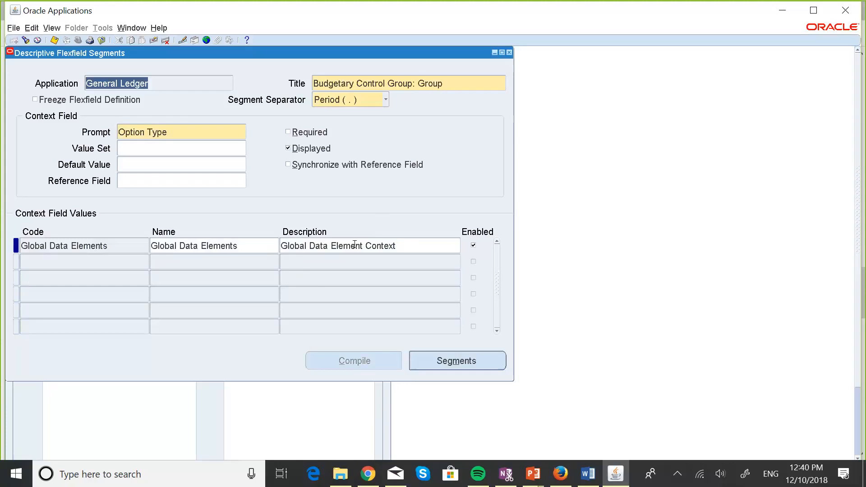
key(Down)
key(Down)
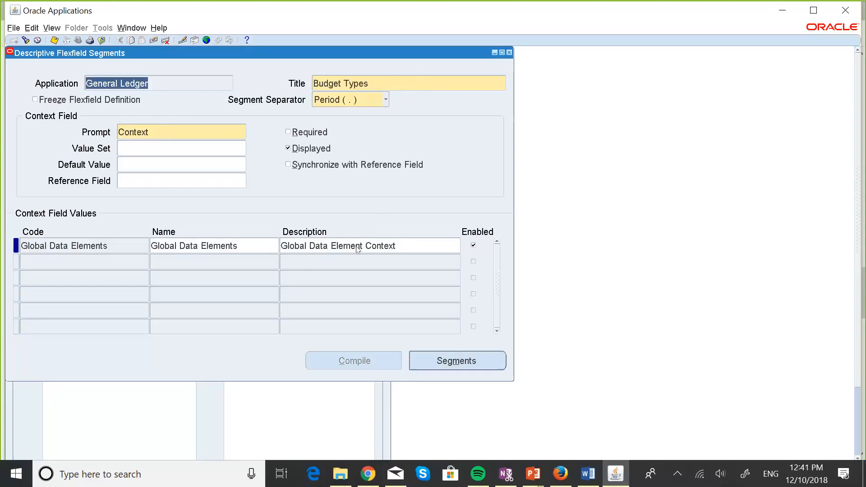
Bring up the Define Budget flexfield and unfreeze its definition, accepting the caution.
key(Down)
key(Down)
key(Down)
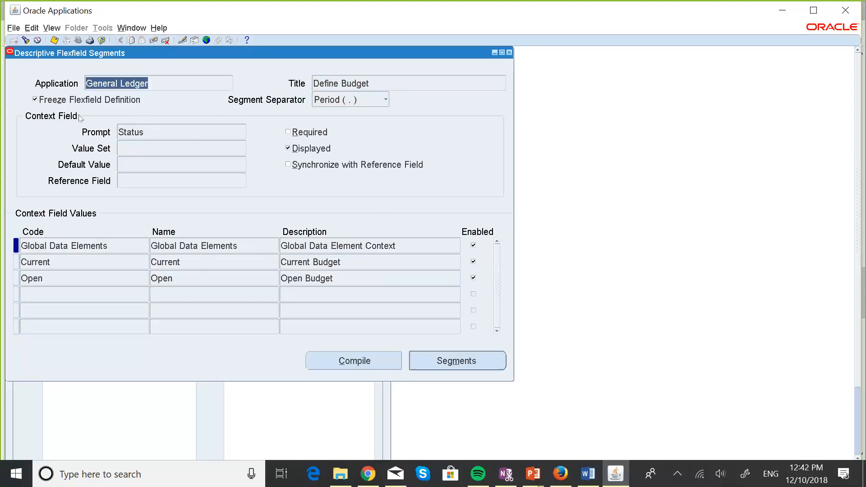
click(35, 100)
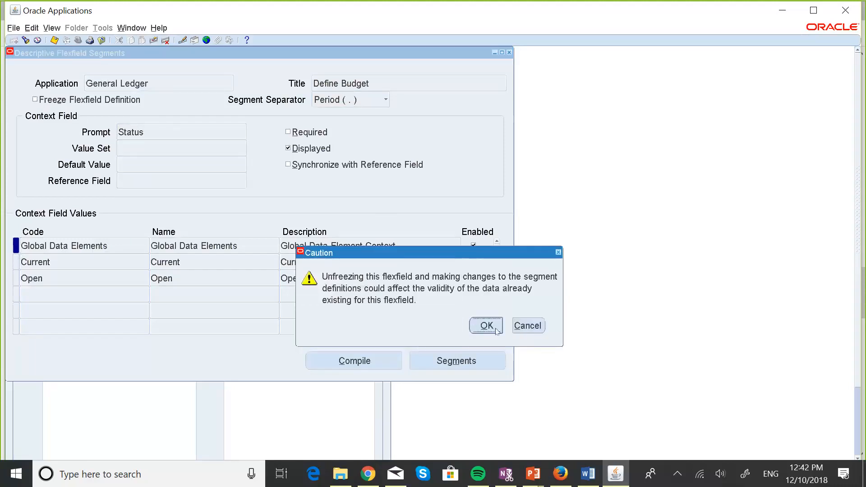
click(487, 325)
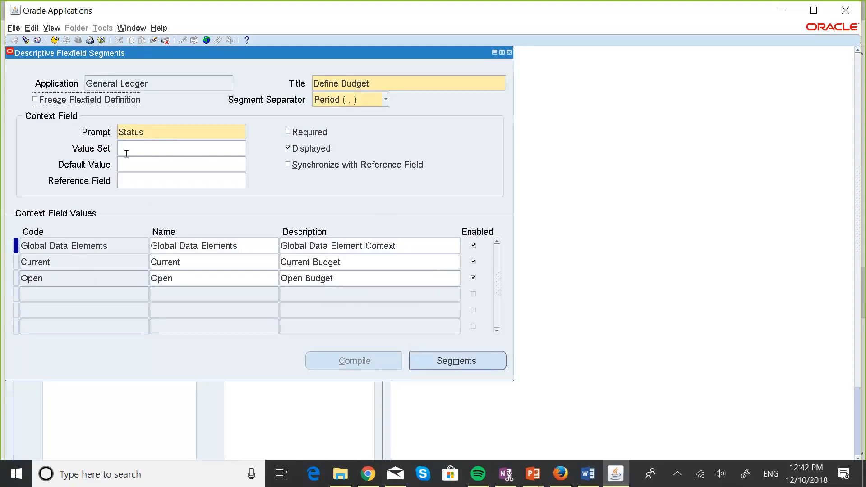
Examine the segments defined for the Current, Open and Global Data Elements contexts of Define Budget.
click(373, 262)
click(482, 358)
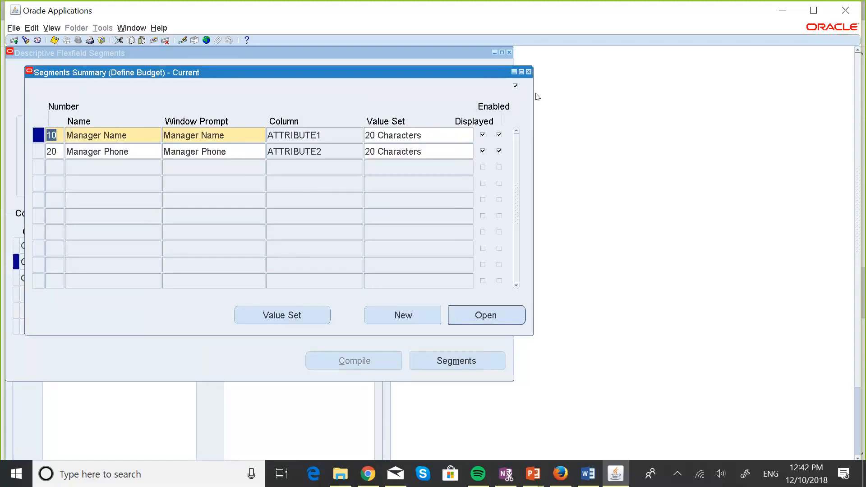
click(528, 71)
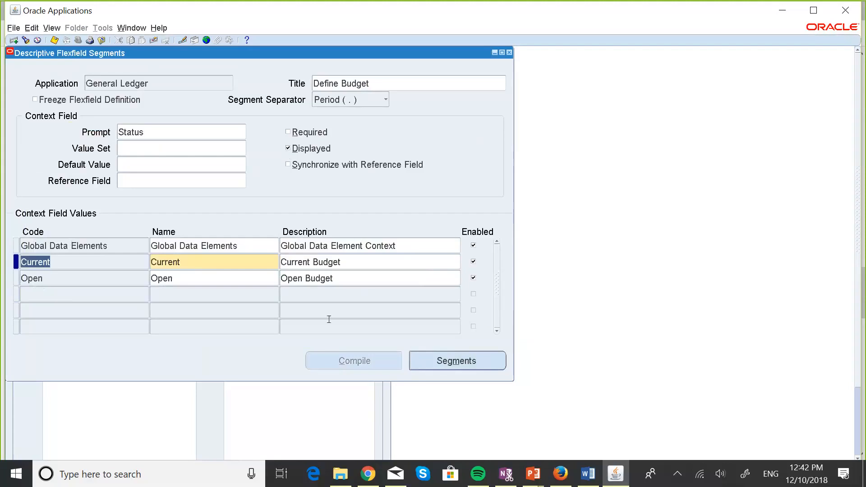
click(308, 280)
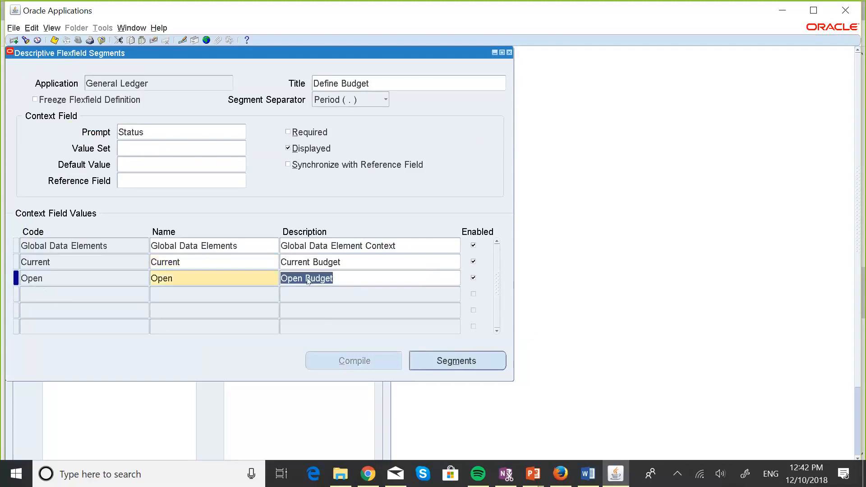
click(461, 361)
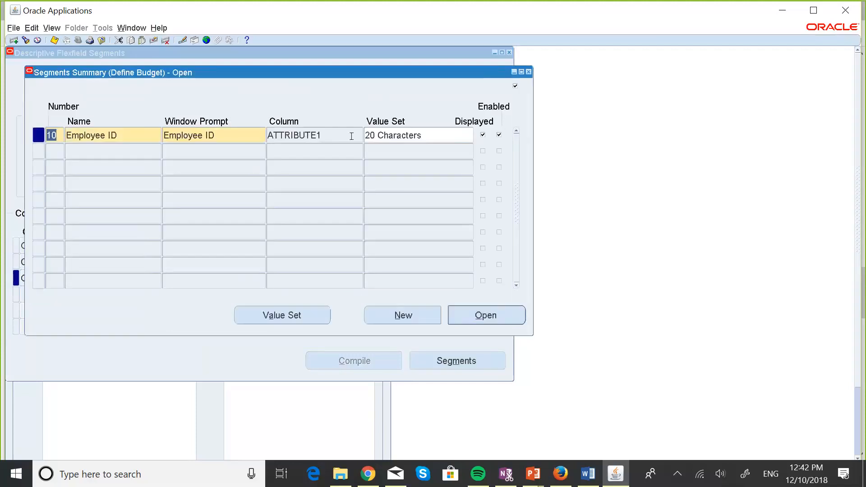
click(529, 72)
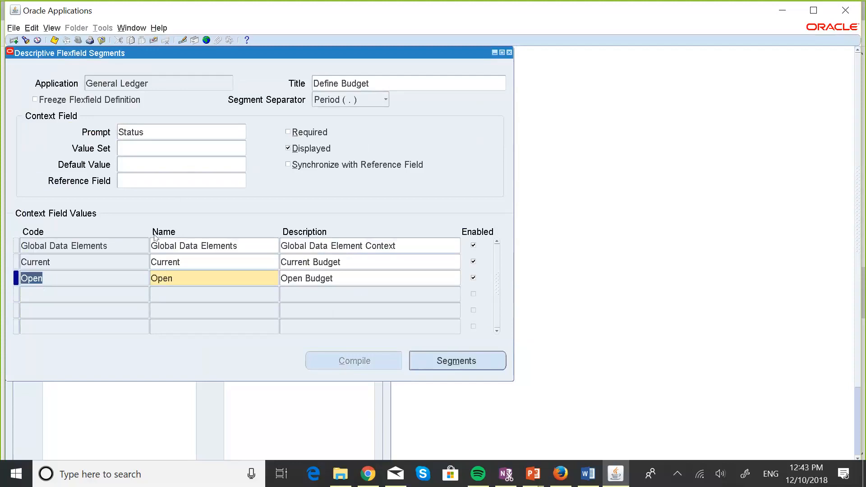
click(112, 246)
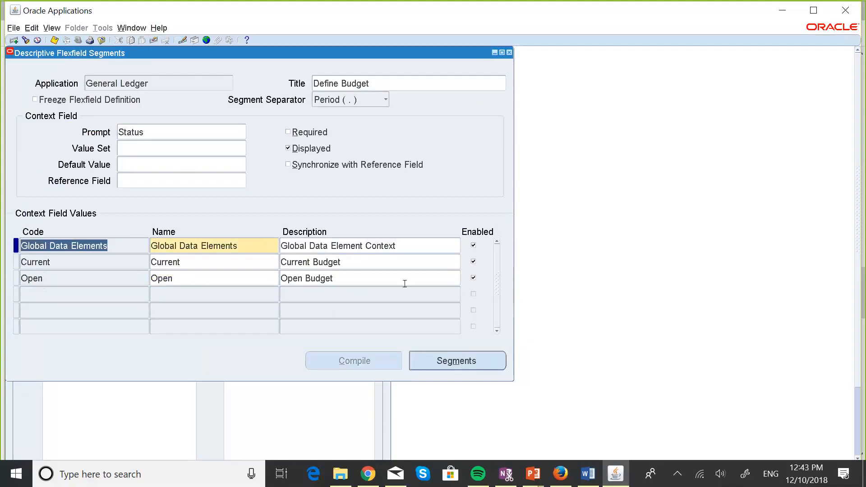
click(478, 352)
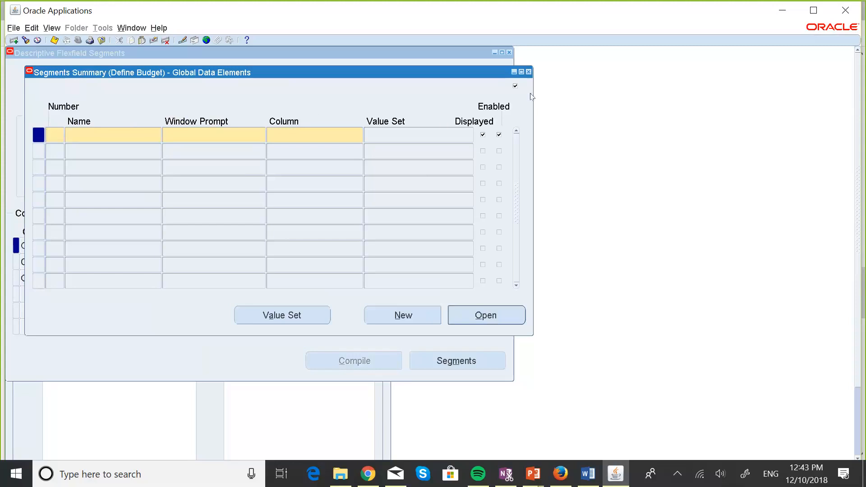
click(528, 72)
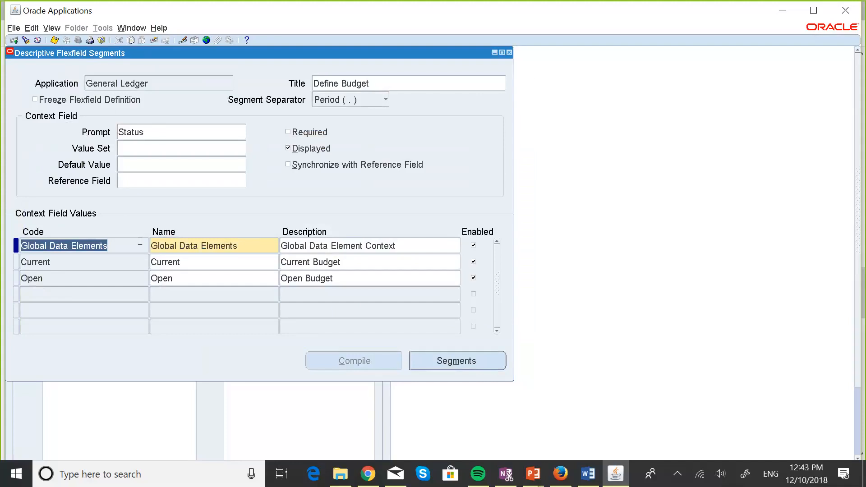
Add segment number 10 to the Global Data Elements context, with Additional Information as its name and window prompt.
click(45, 245)
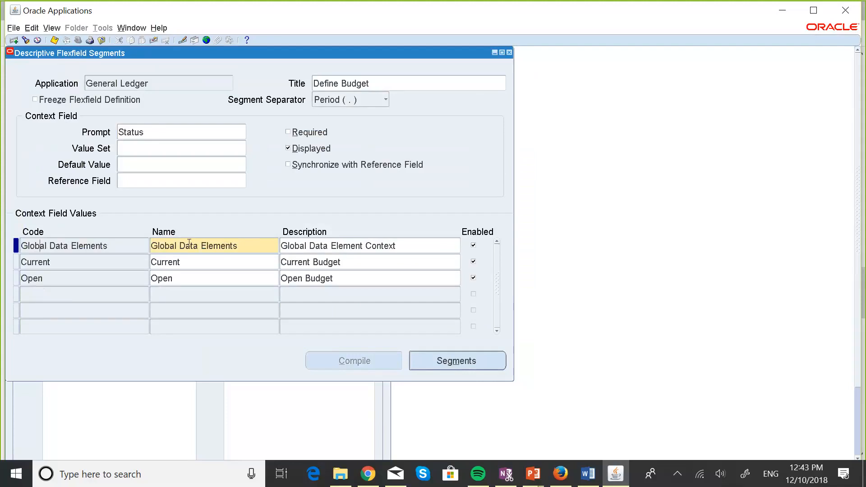
click(466, 362)
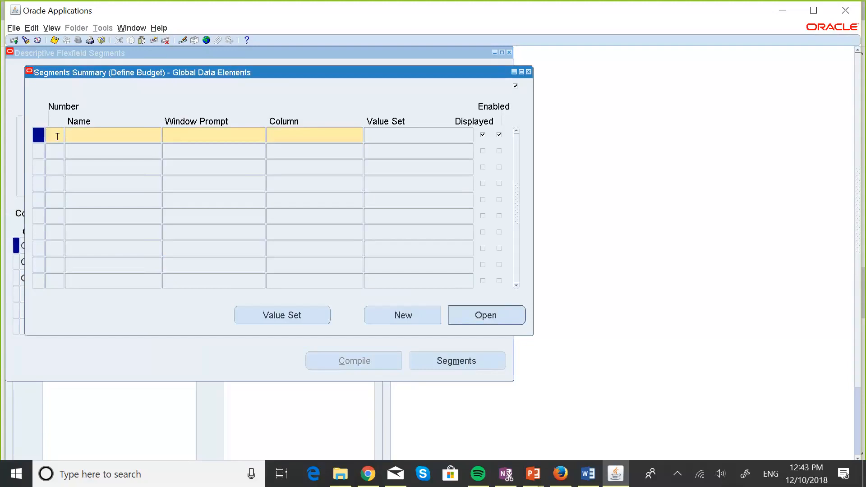
text(10)
key(Tab)
key(Caps_Lock)
text(A)
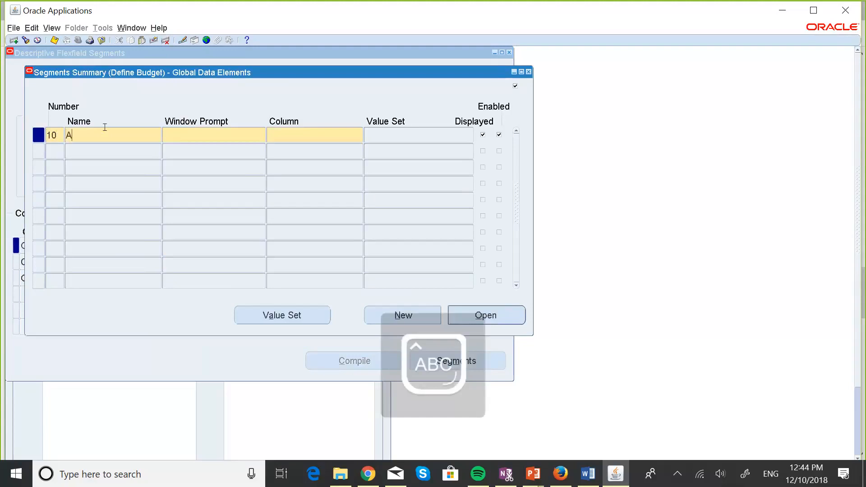
key(Caps_Lock)
text(ddi)
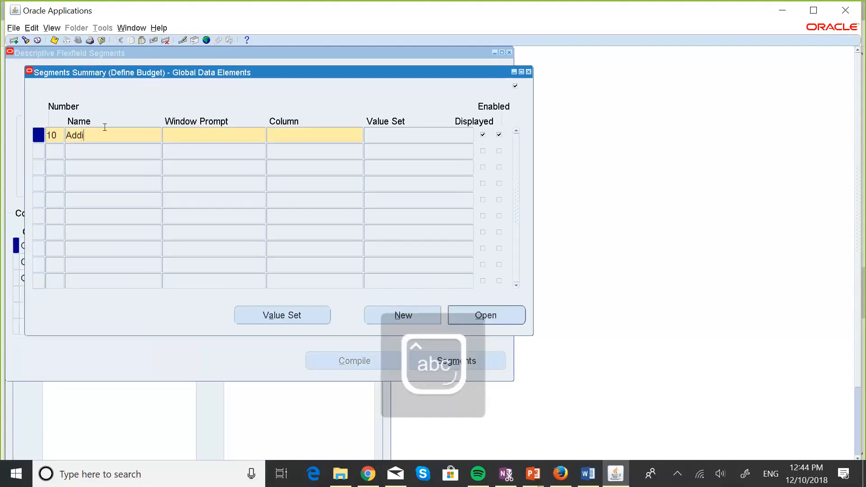
text(tional I)
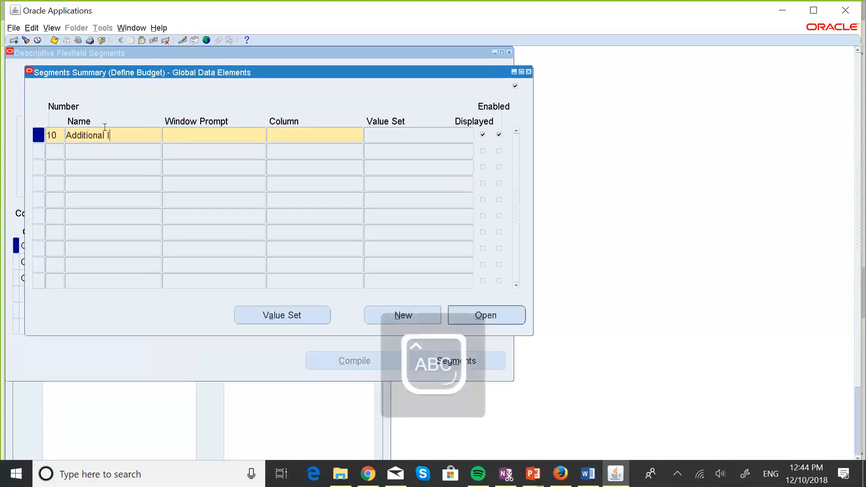
text(nformation)
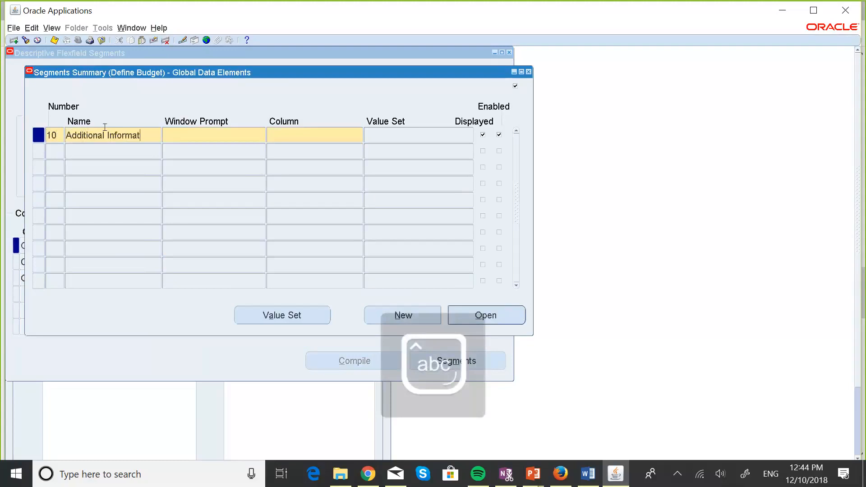
click(216, 132)
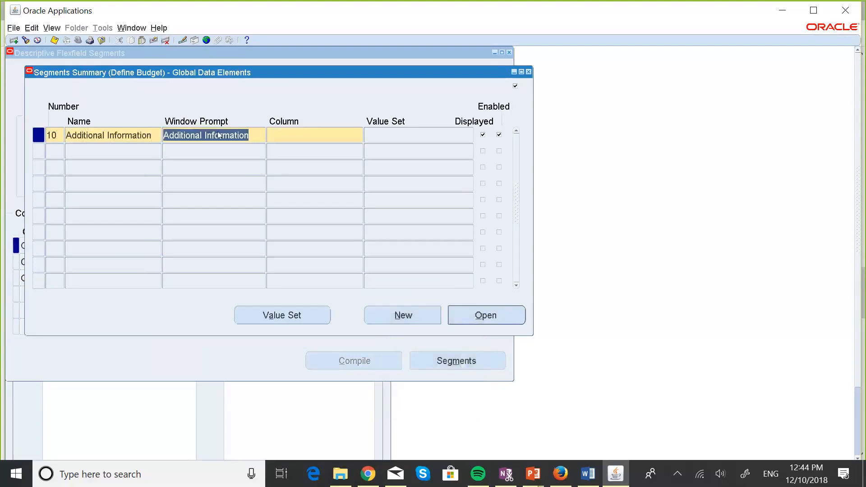
Assign column ATTRIBUTE3 to the Additional Information segment.
click(287, 135)
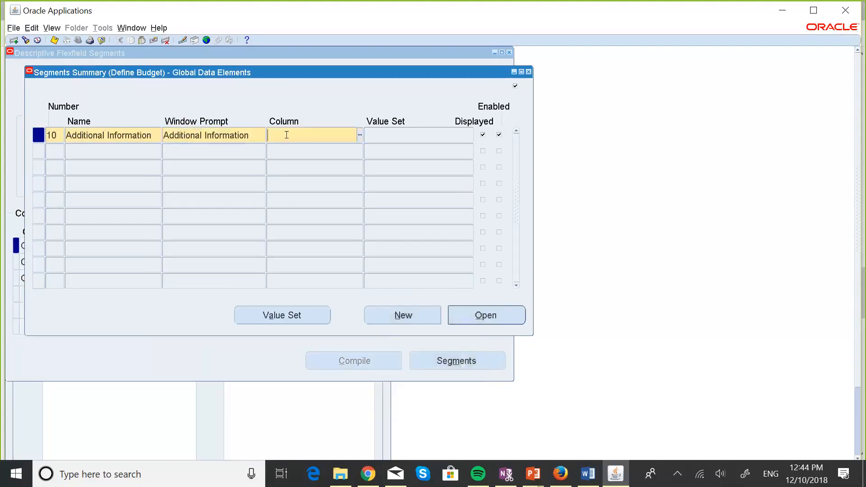
click(360, 135)
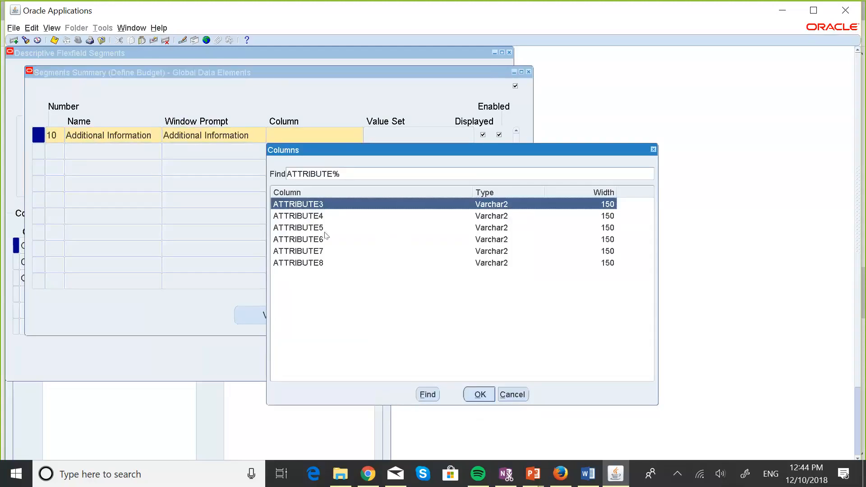
click(480, 394)
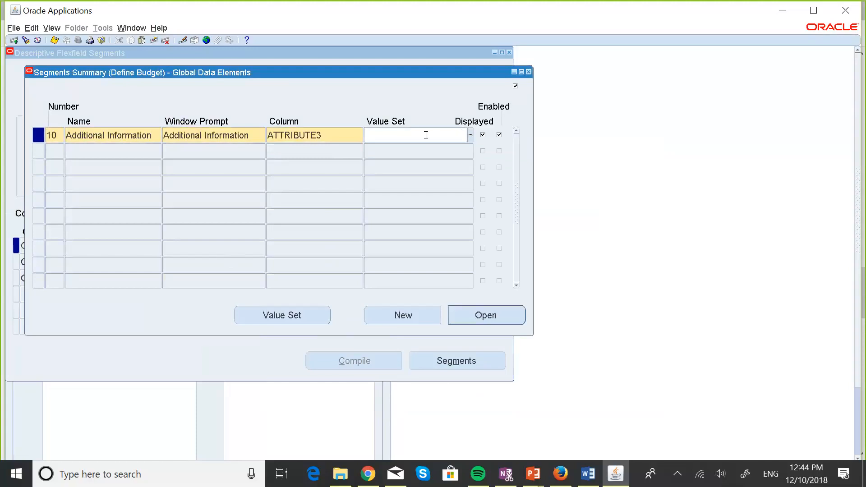
Assign the 20 Characters value set to the Additional Information segment.
text(20)
key(Tab)
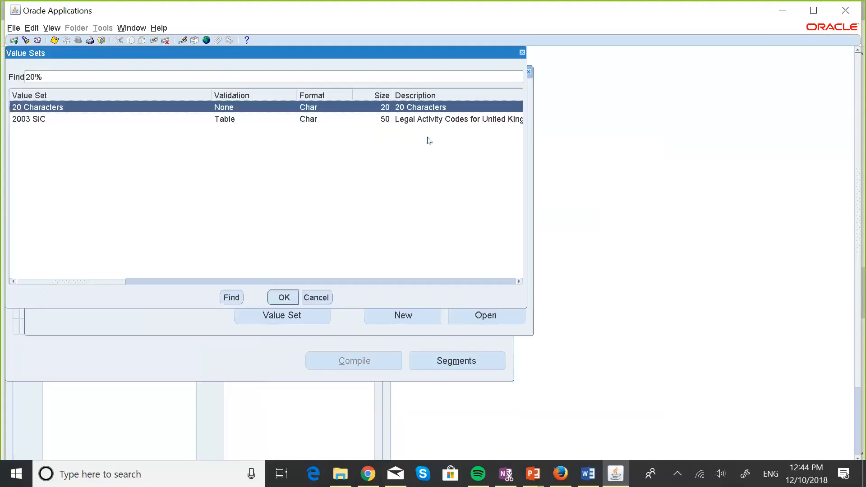
click(283, 297)
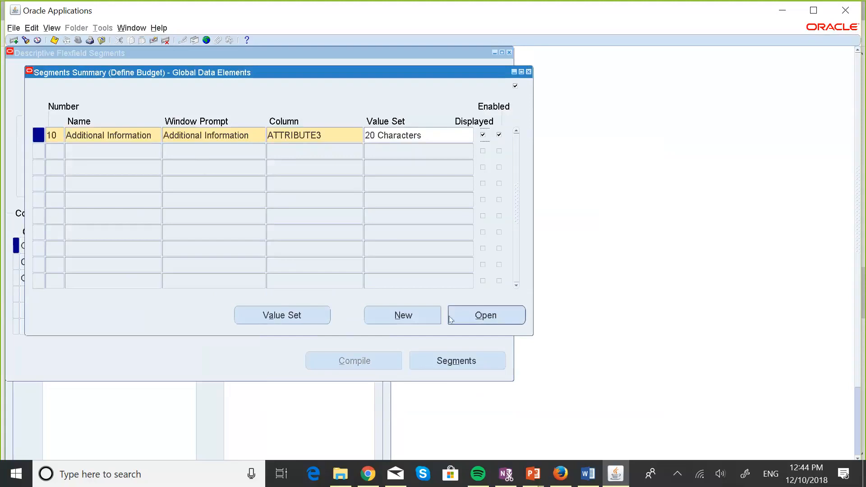
Make the Additional Information segment not required, save it accepting the prompt-length caution, and close the segment windows.
click(464, 318)
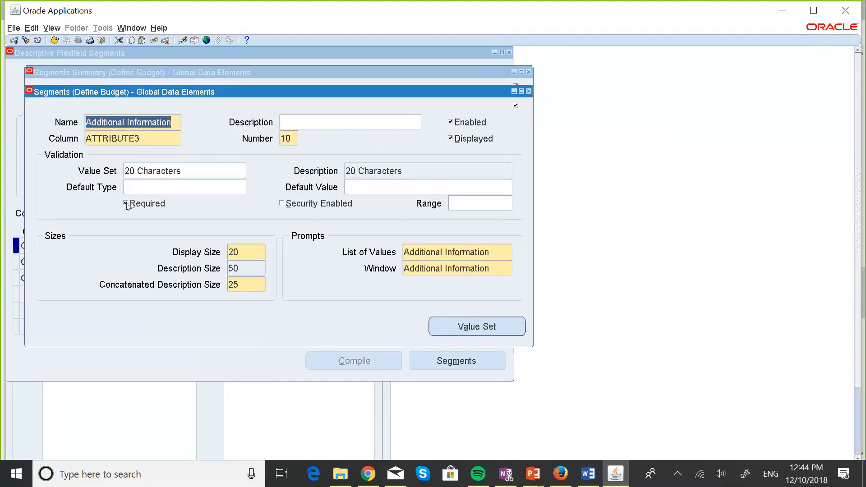
click(126, 204)
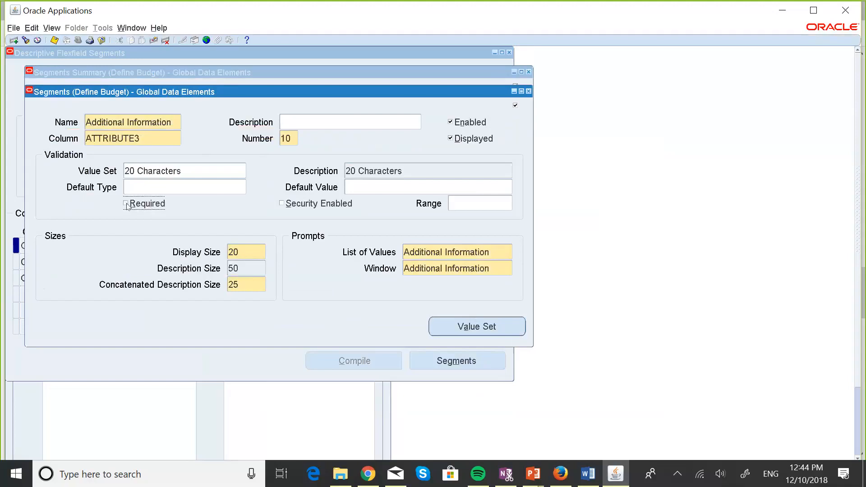
click(54, 40)
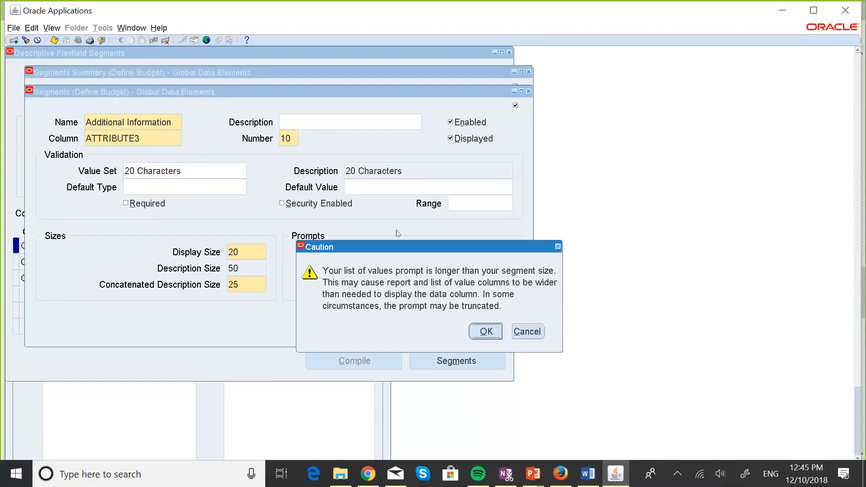
click(486, 331)
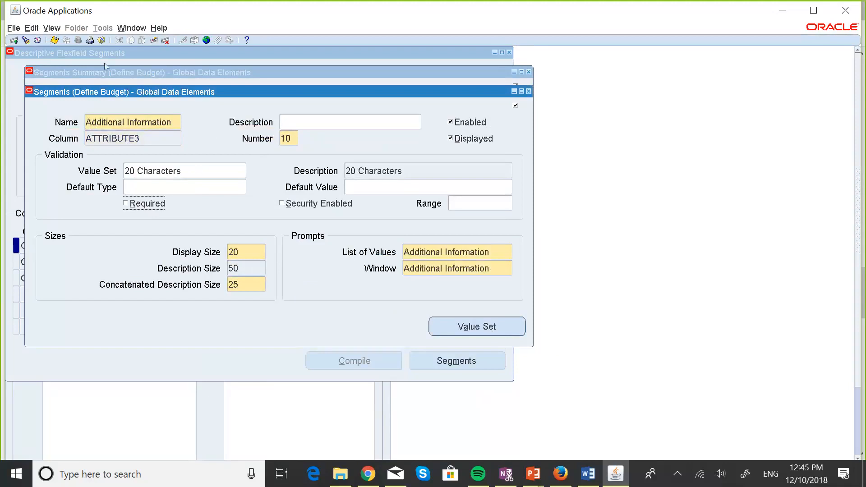
click(528, 92)
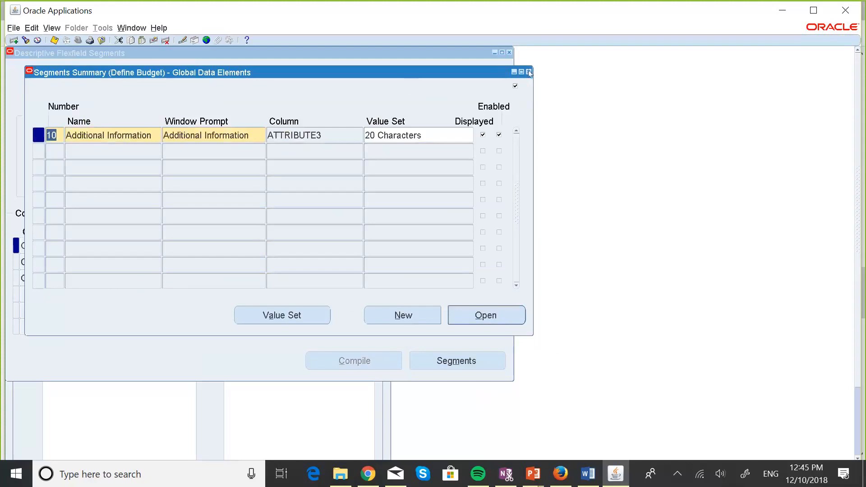
click(528, 72)
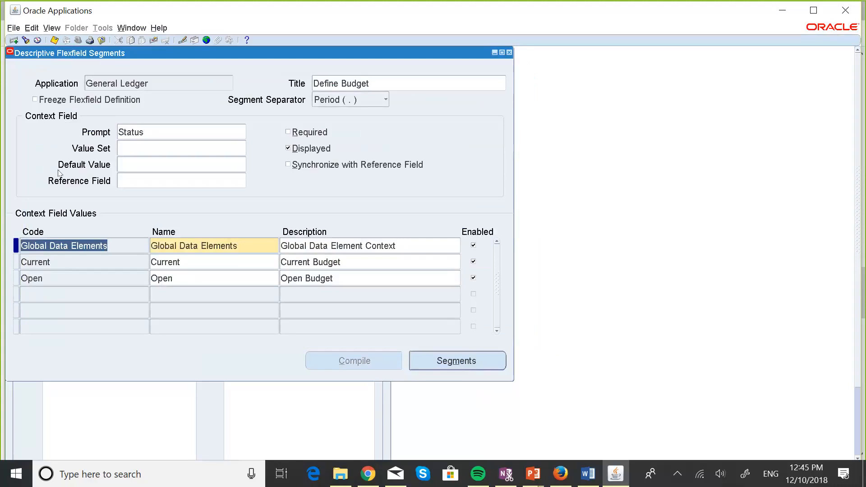
Freeze the Define Budget flexfield definition, then save and compile it while closing the form.
click(35, 99)
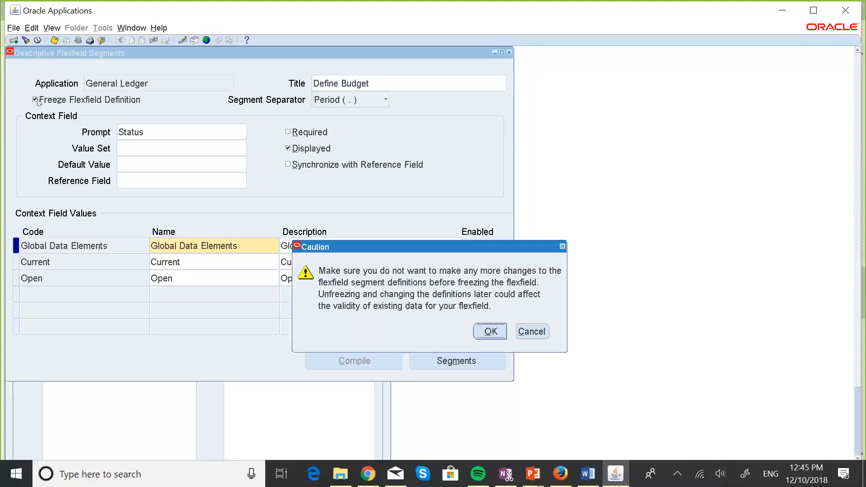
click(491, 327)
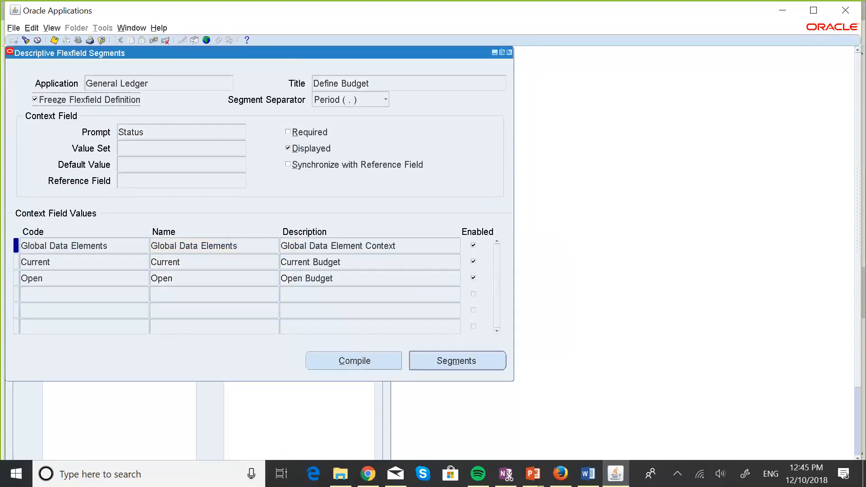
click(509, 53)
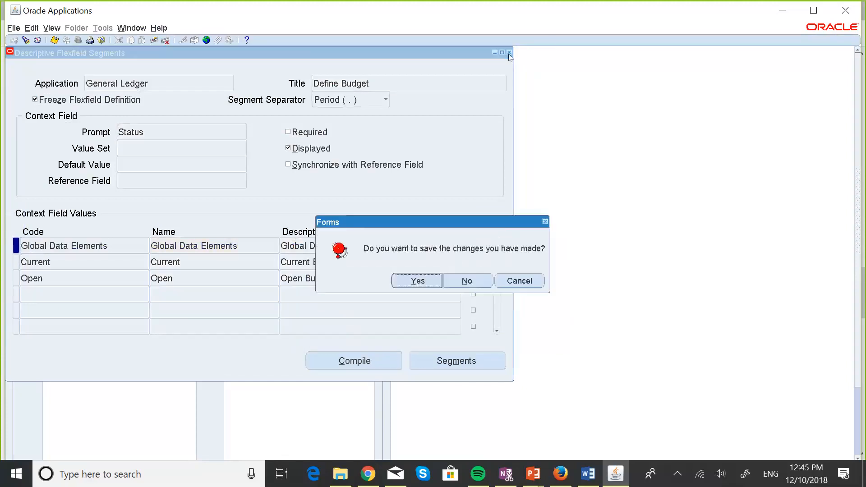
click(417, 280)
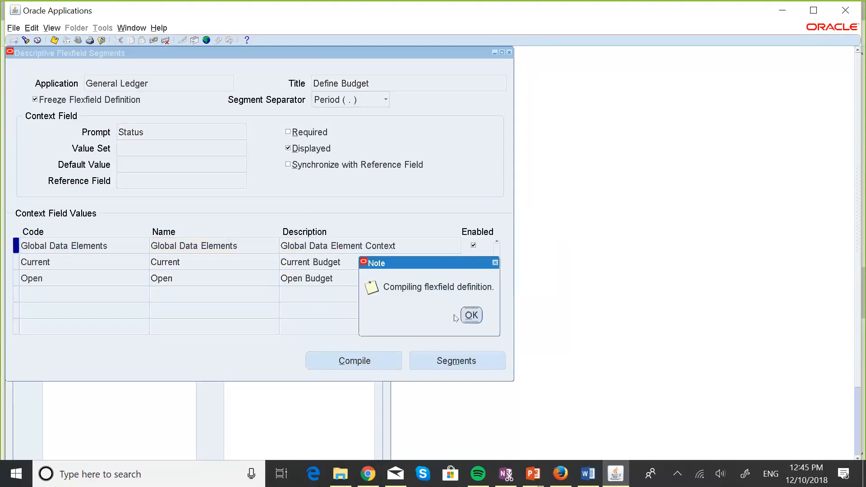
click(469, 317)
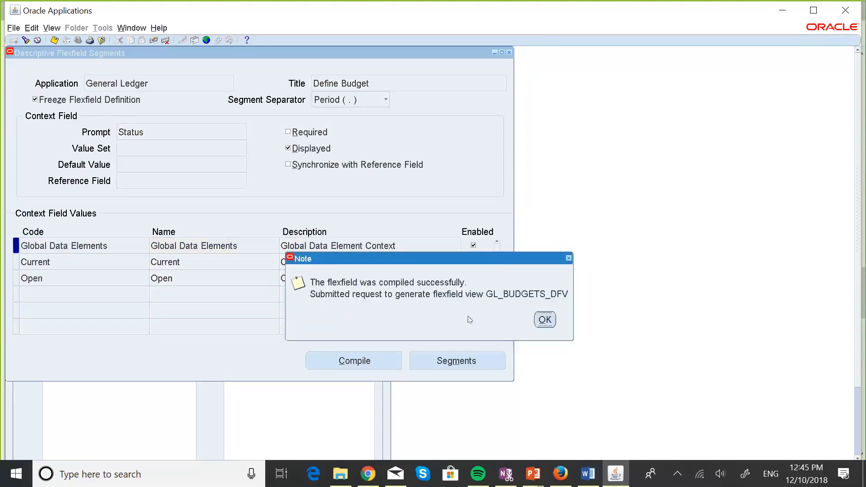
click(545, 320)
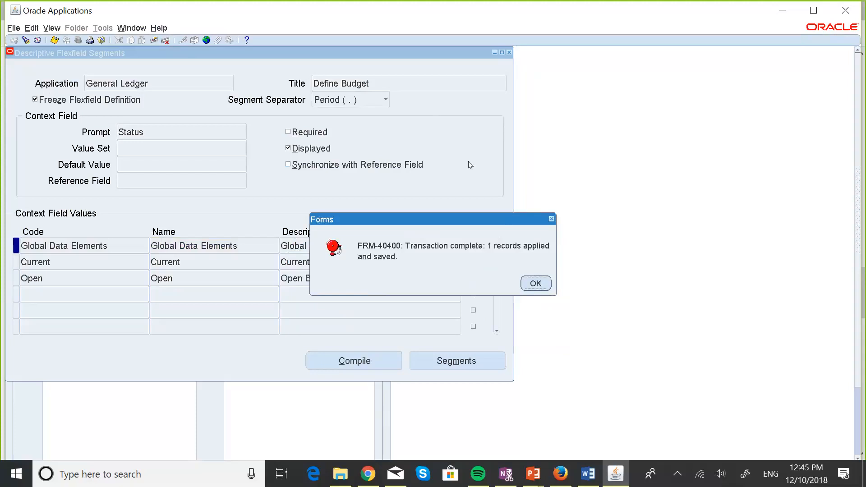
click(536, 283)
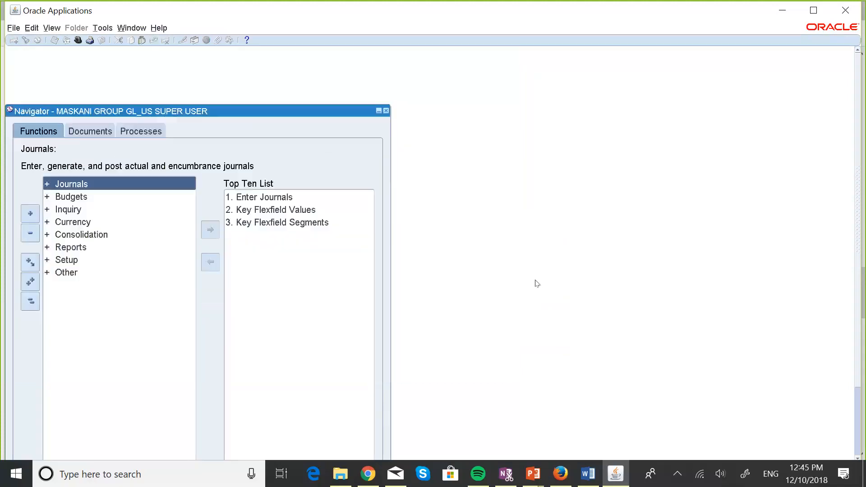
Bring up the Define Budget form and examine the descriptive flexfield fields offered for a blank budget.
double_click(87, 197)
key(Down)
key(Return)
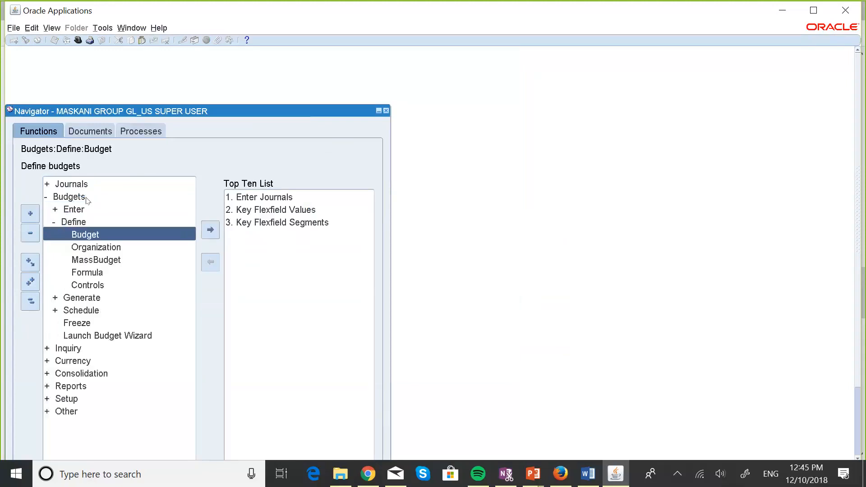
key(Return)
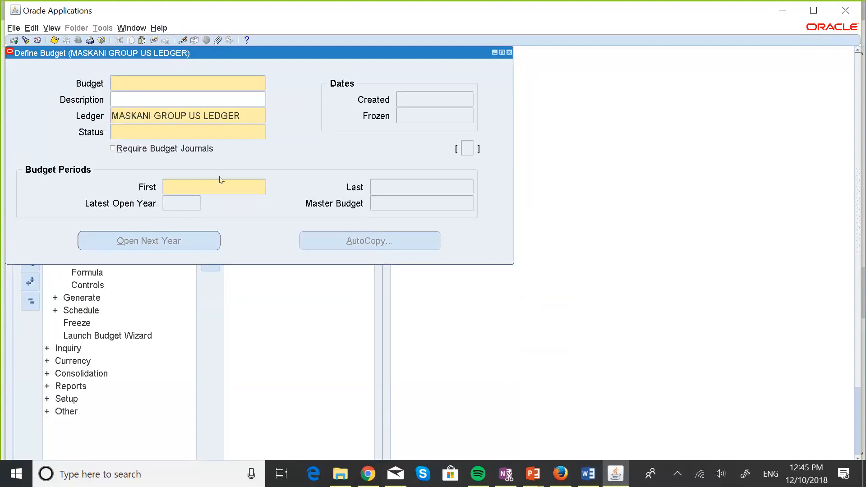
click(461, 144)
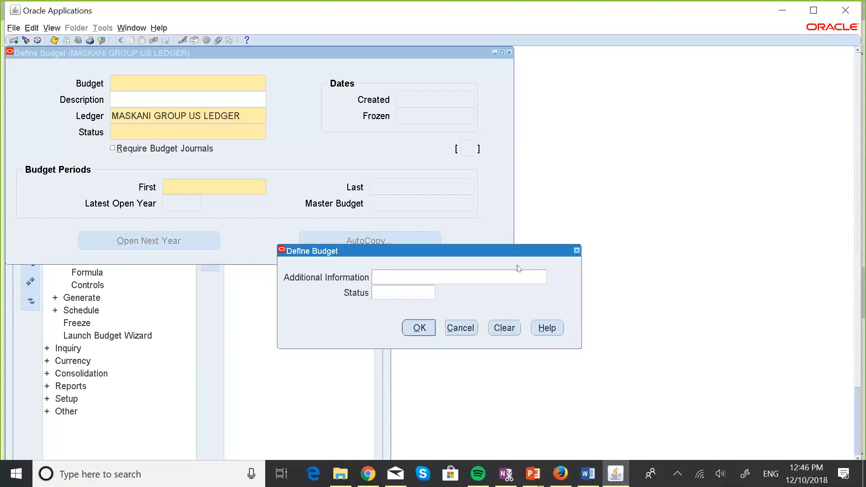
click(576, 250)
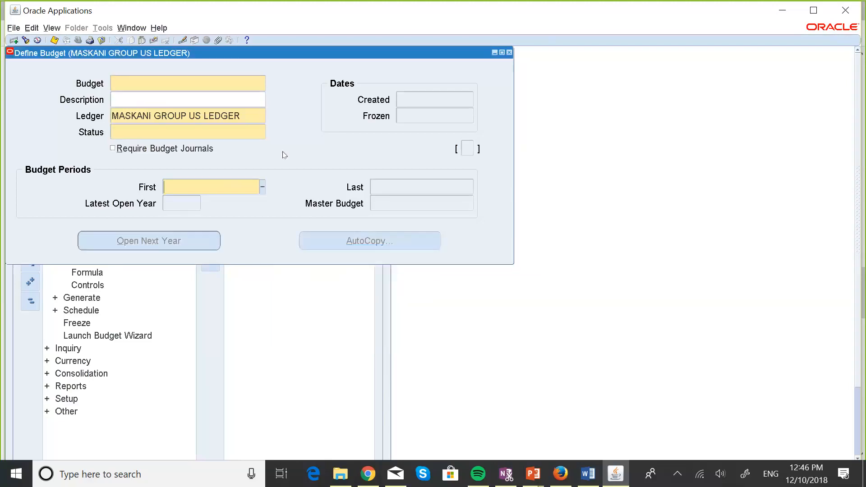
Query budgets matching MASKA% and examine the descriptive flexfield details of the MASKANI COOP budget.
click(120, 82)
key(F11)
key(Caps_Lock)
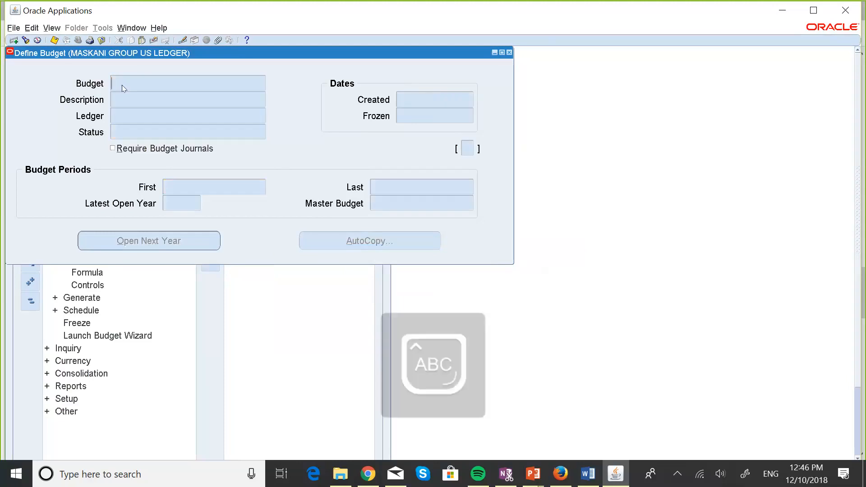
text(MASKA%)
key(ctrl+F11)
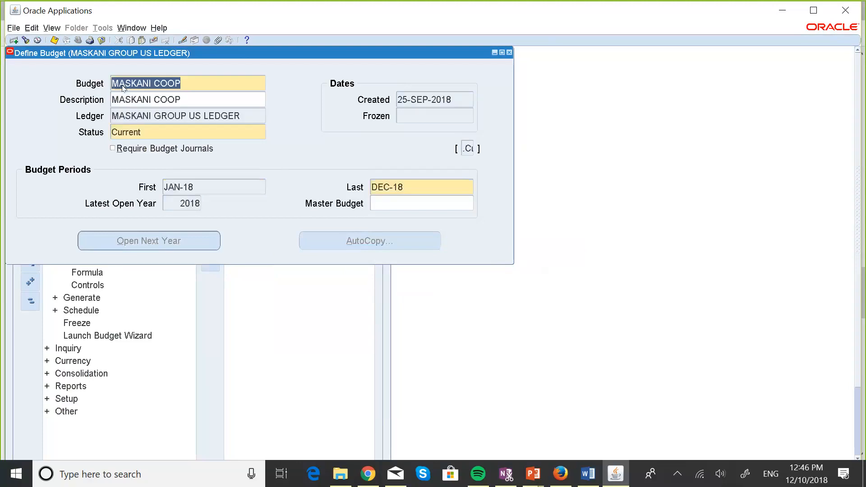
click(467, 148)
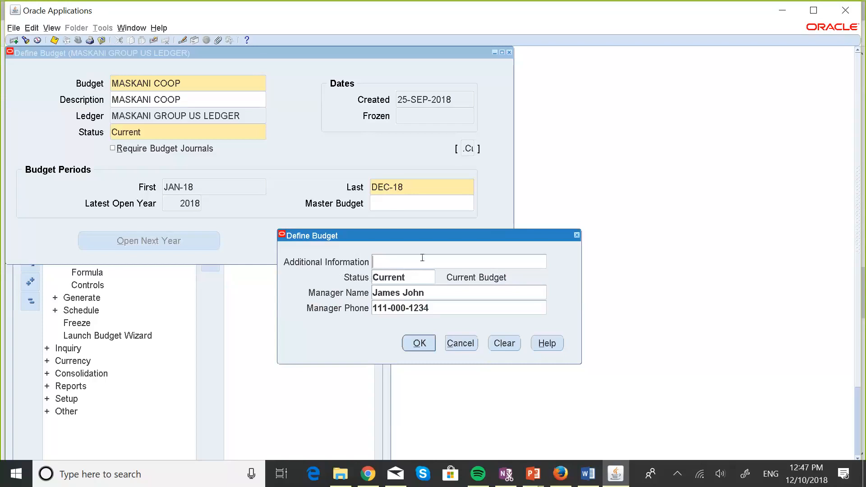
click(578, 236)
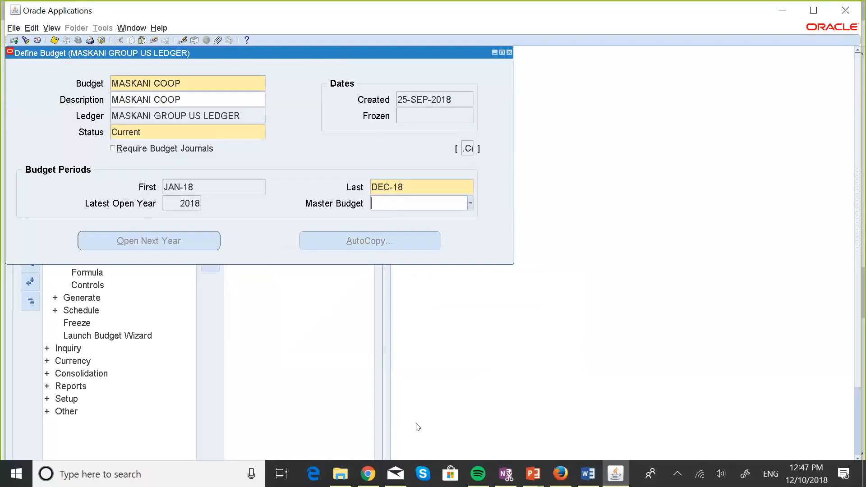
key(super+Tab)
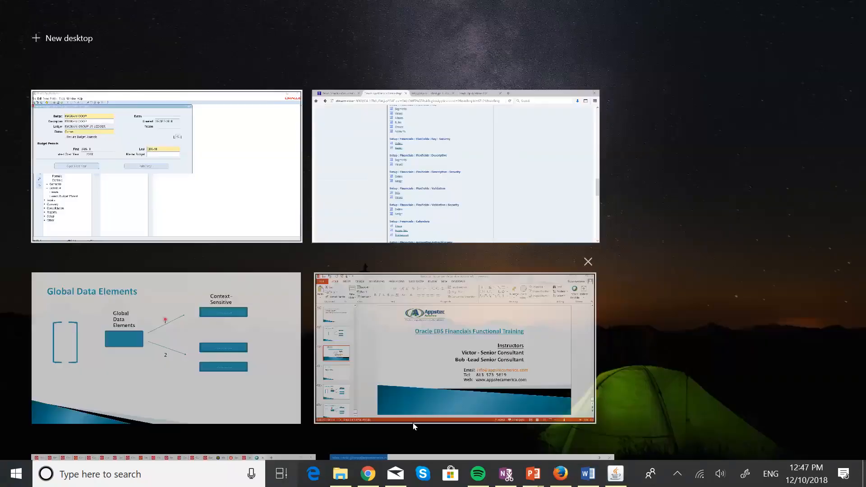
click(226, 338)
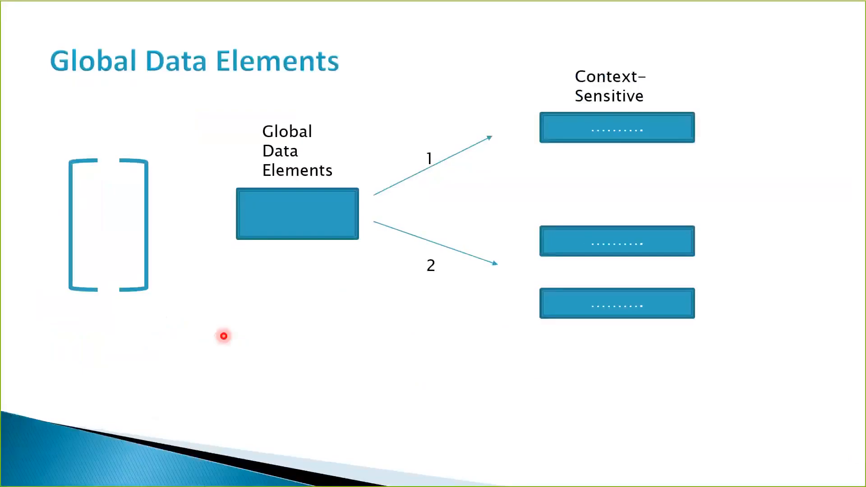
click(224, 336)
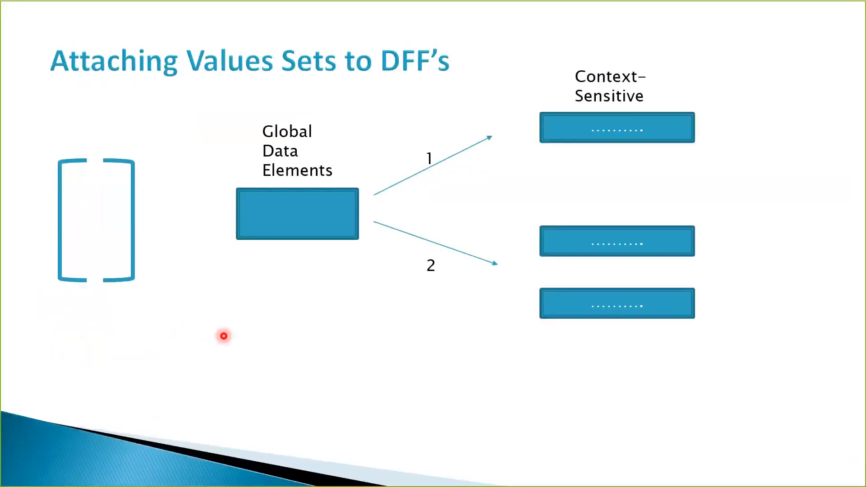
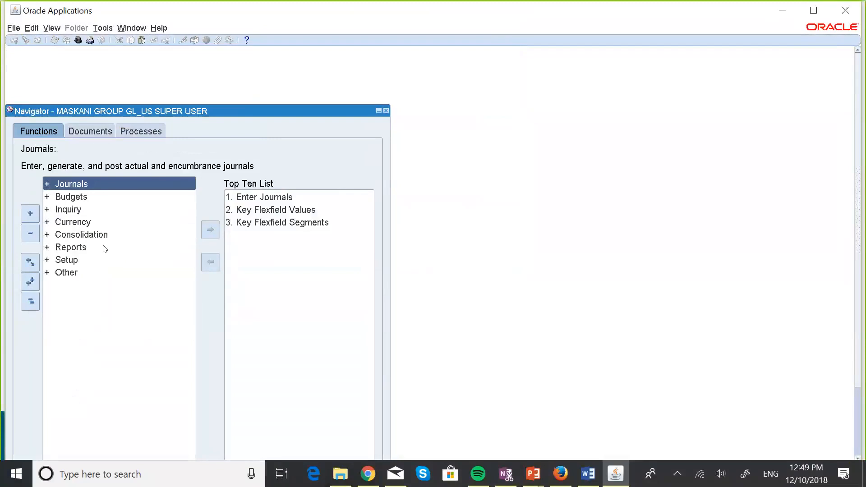
Bring up the Descriptive Flexfield Segments form from the General Ledger financials setup functions.
click(70, 259)
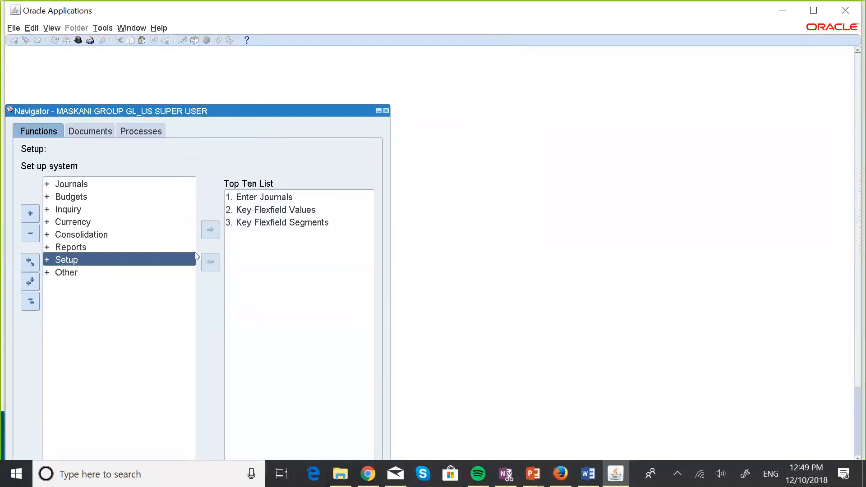
double_click(150, 261)
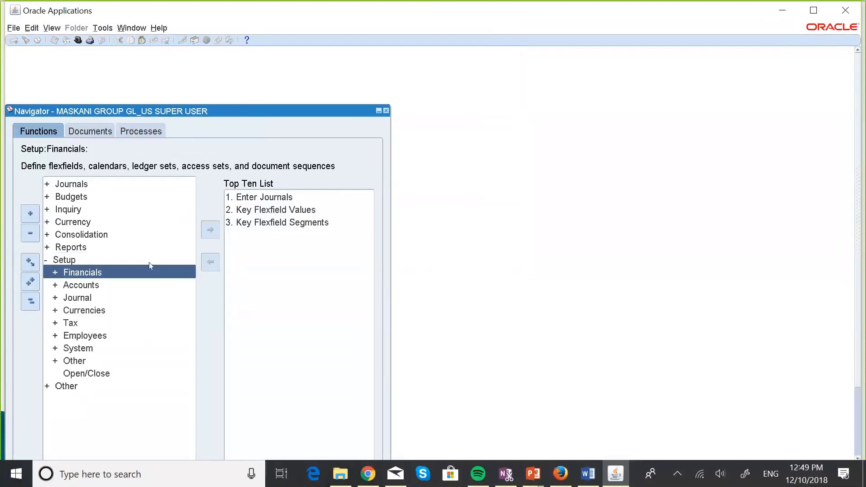
key(Return)
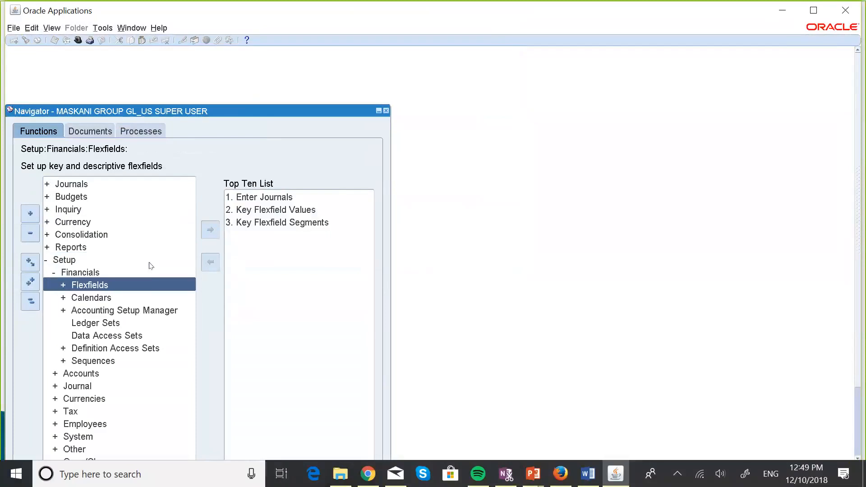
key(Return)
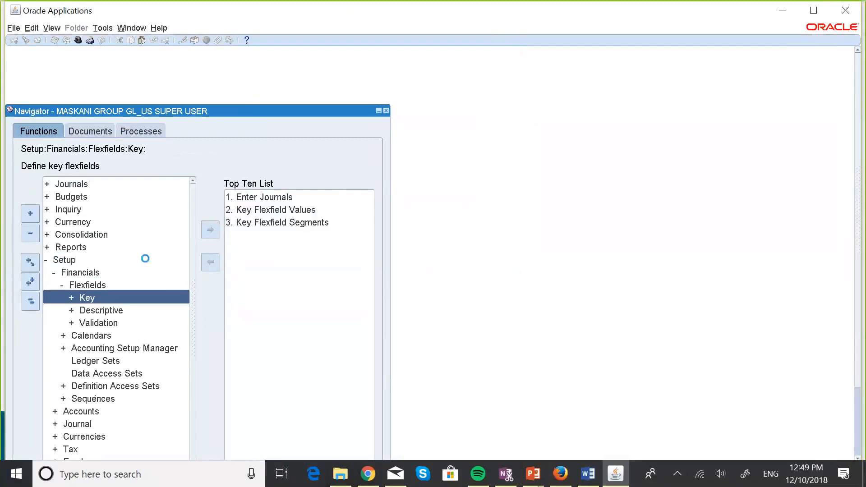
key(Down)
key(Return)
key(Return)
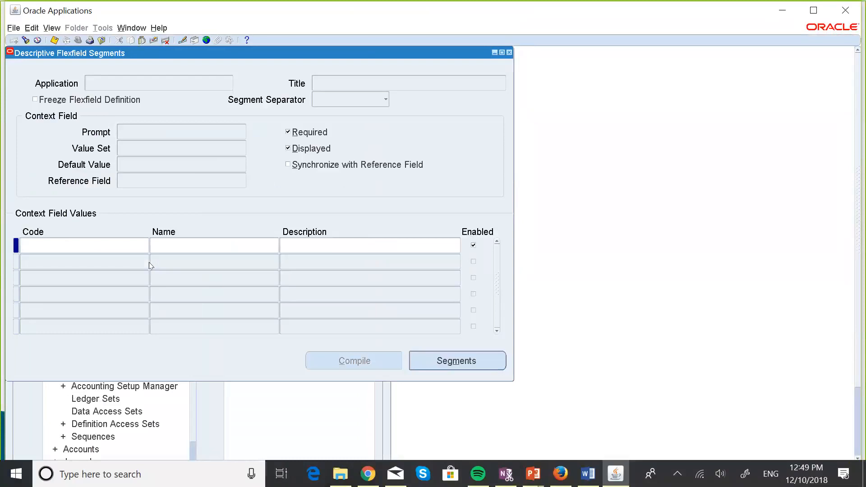
Query descriptive flexfields with application Genera% and title %Budge%, and go to the Define Budget record.
key(F11)
key(Caps_Lock)
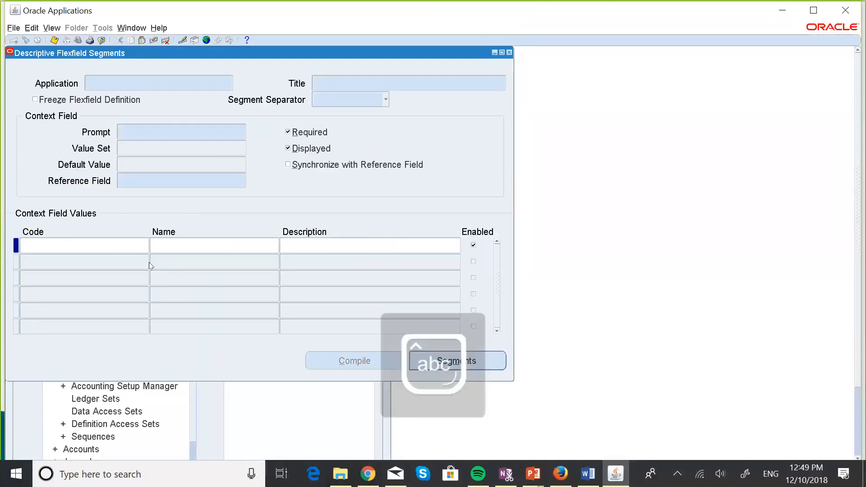
key(Caps_Lock)
text(Genera5)
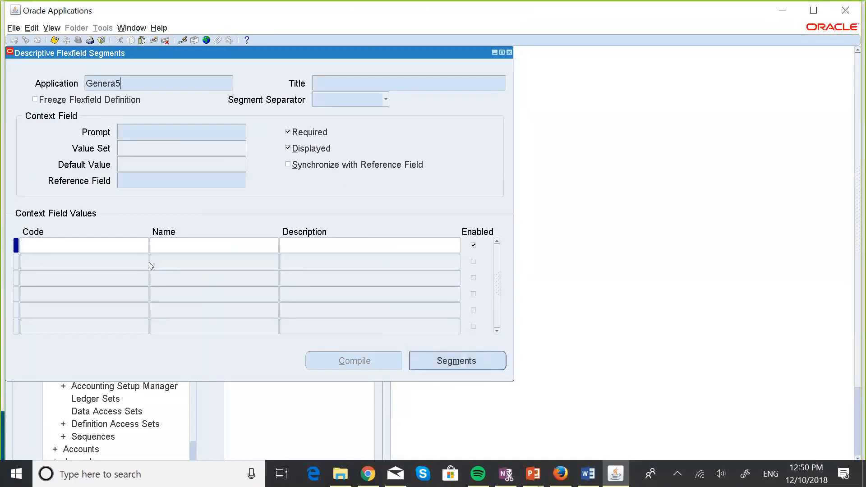
key(BackSpace)
text(%)
click(332, 76)
text(%Budge)
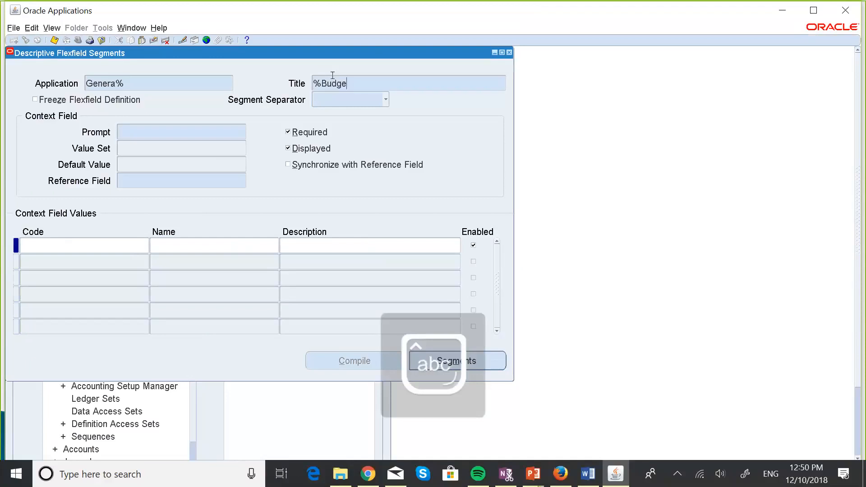
text(t%)
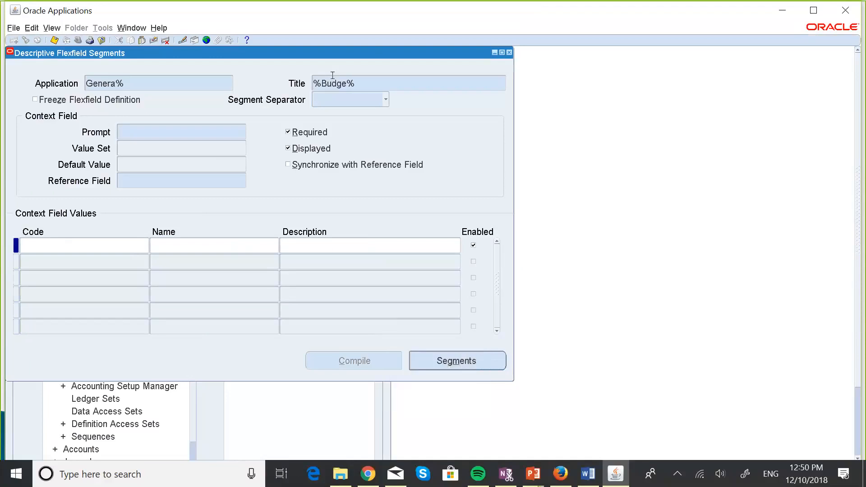
key(ctrl+F11)
key(Down)
key(Down)
key(Down)
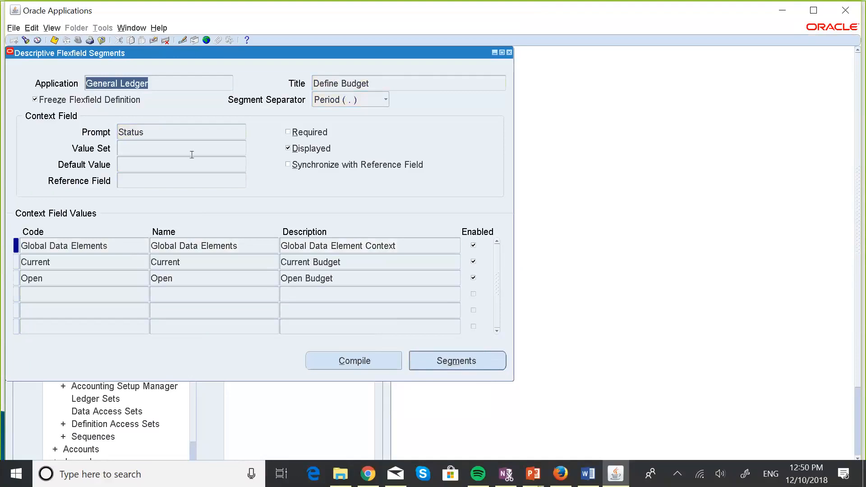
Unfreeze the Define Budget flexfield definition and bring up the segments of its Current context.
click(34, 101)
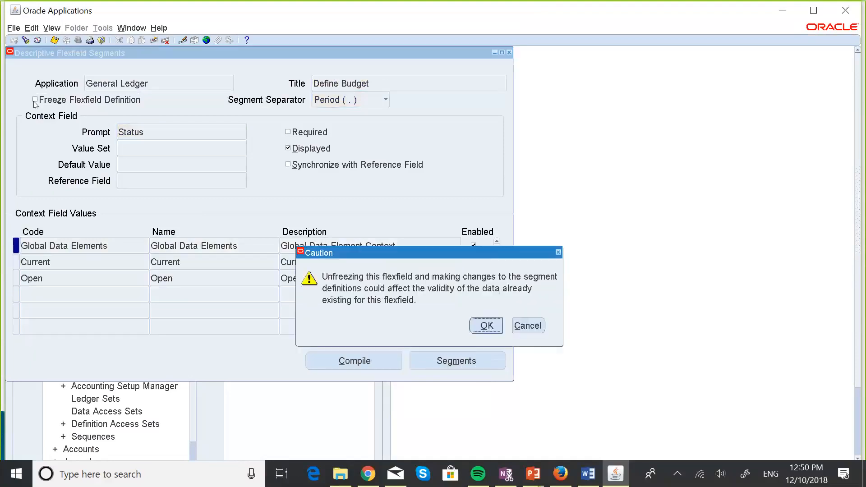
click(494, 326)
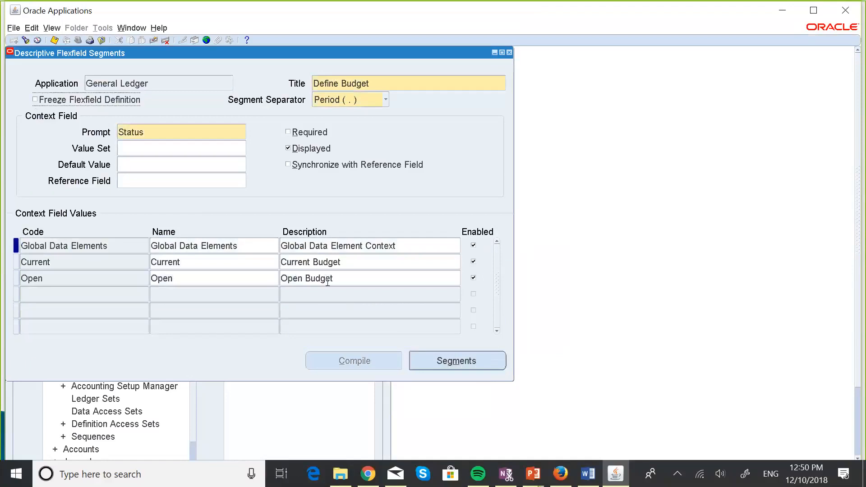
click(15, 257)
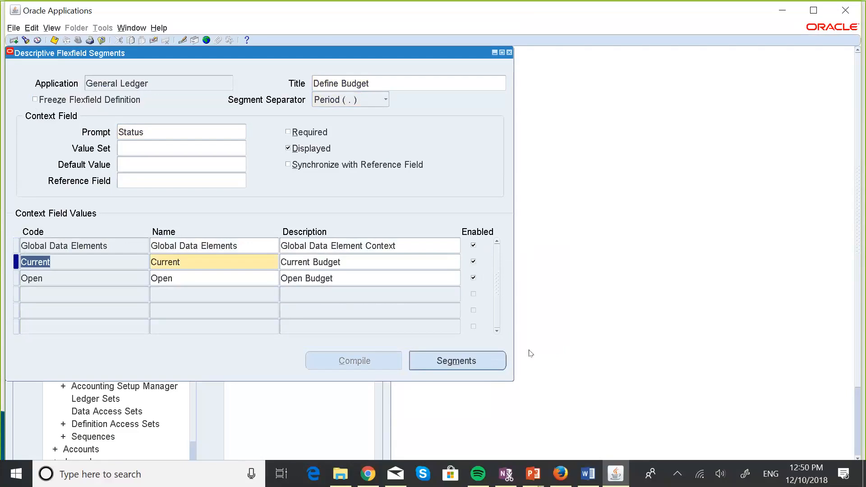
click(485, 360)
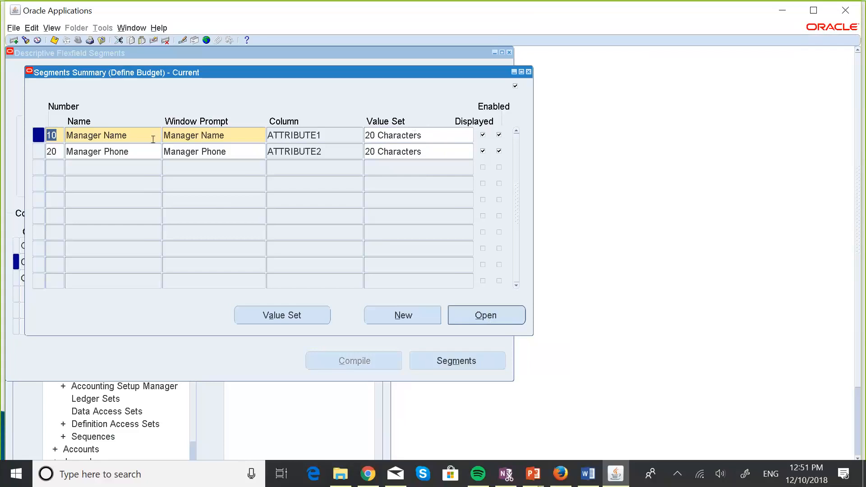
Try to rename segment 10 to Manager Title and shorten its window prompt to Manager N, closing the segments summary.
click(135, 132)
double_click(135, 133)
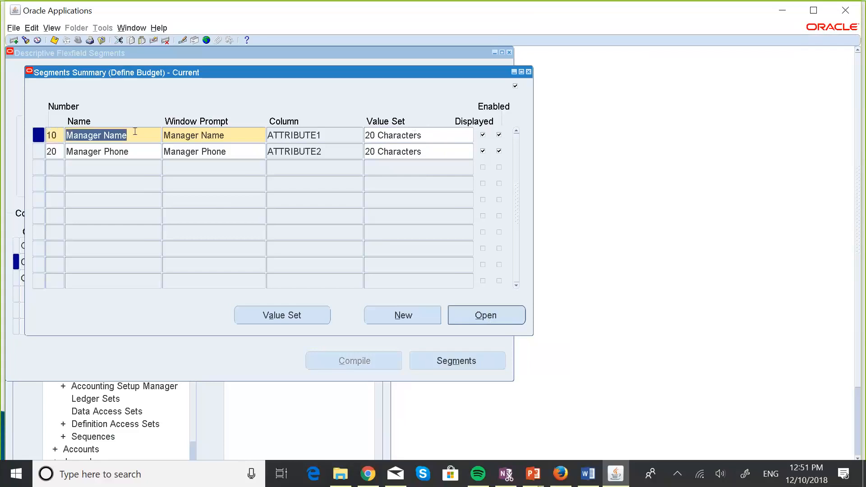
click(135, 132)
key(BackSpace)
key(BackSpace)
key(BackSpace)
key(BackSpace)
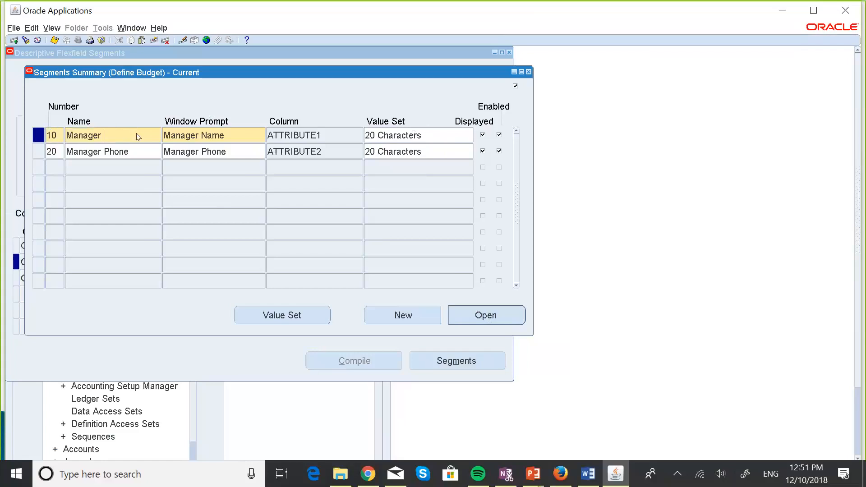
text(Til)
key(Caps_Lock)
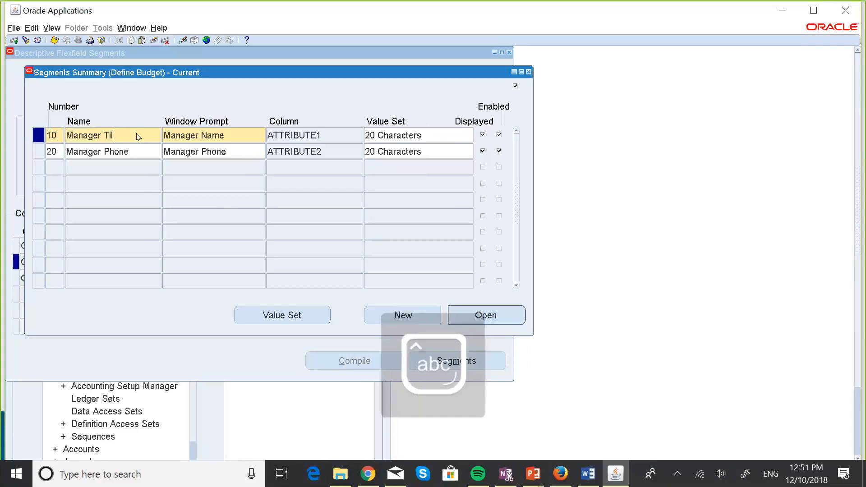
text(le)
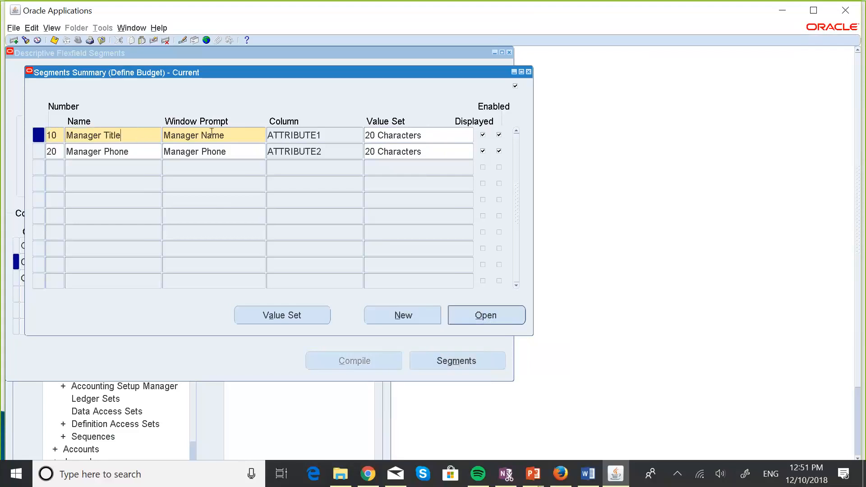
key(Tab)
click(241, 134)
key(BackSpace)
key(BackSpace)
key(BackSpace)
click(528, 72)
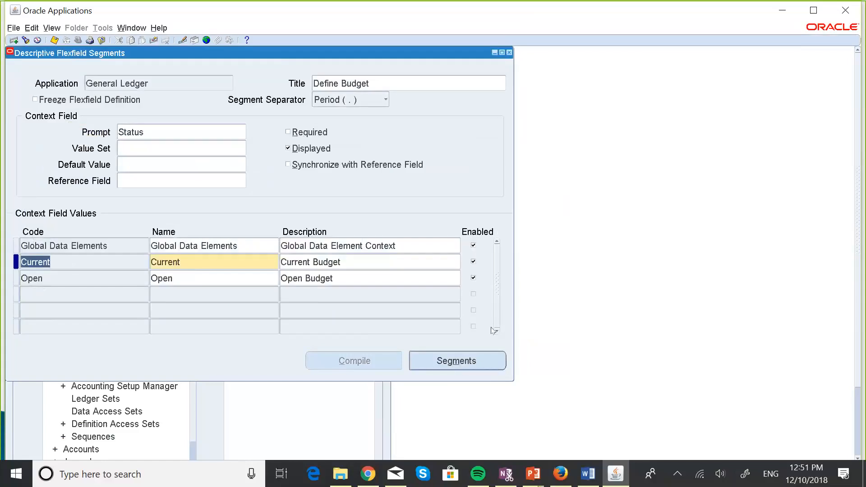
Reopen the Current context's segments and restore both the name and window prompt of segment 10 to Manager Name.
click(480, 361)
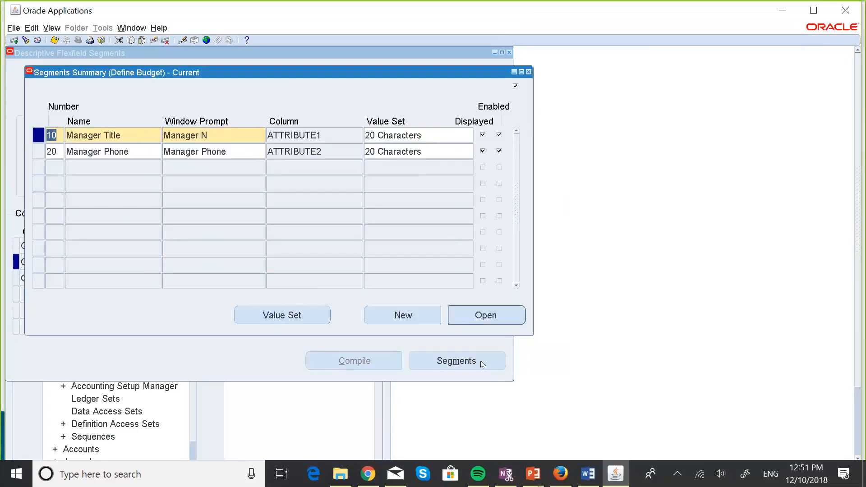
click(118, 135)
click(119, 135)
key(BackSpace)
key(BackSpace)
key(BackSpace)
key(BackSpace)
key(BackSpace)
text(Name)
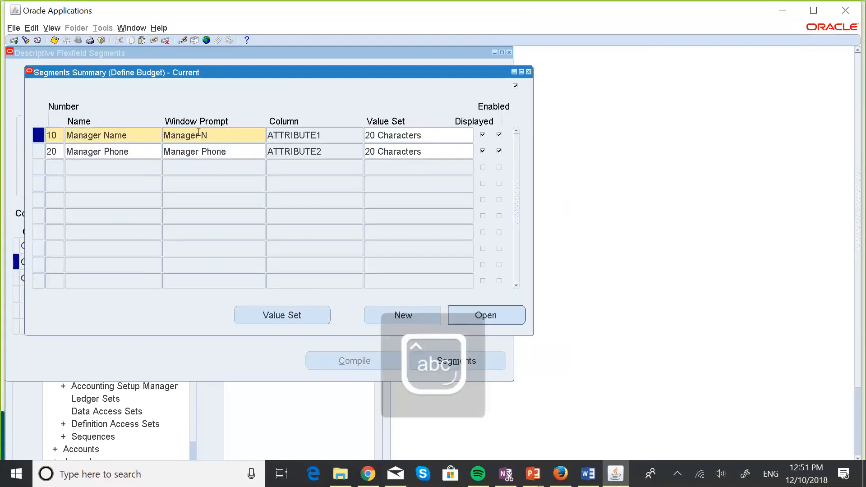
click(225, 132)
click(225, 133)
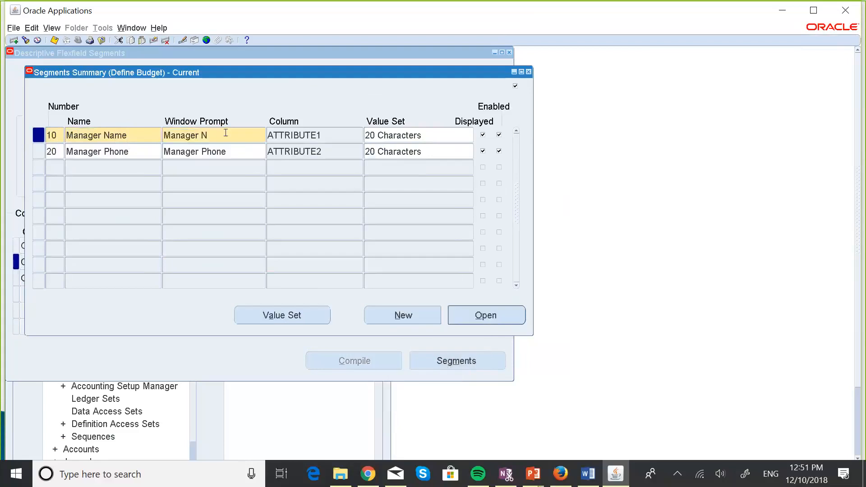
text(ame)
Add a segment numbered 30 to the Current context with Manager Title as its name and window prompt.
click(52, 166)
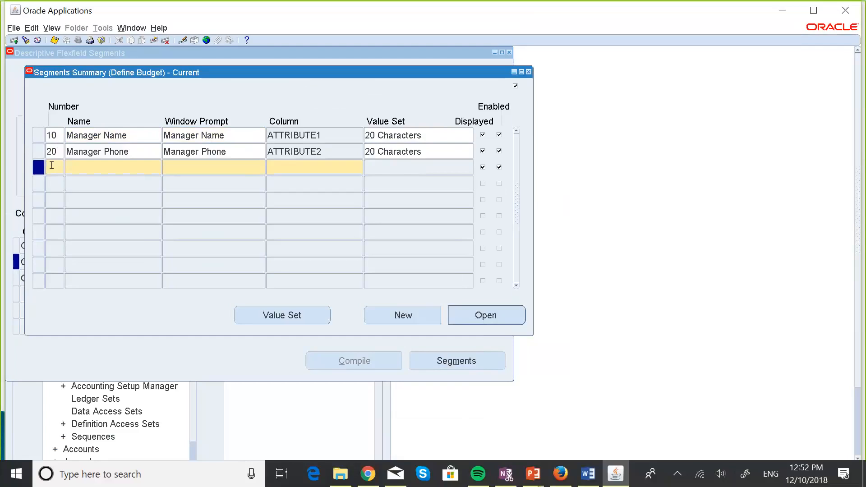
text(30)
click(110, 164)
text(Ma)
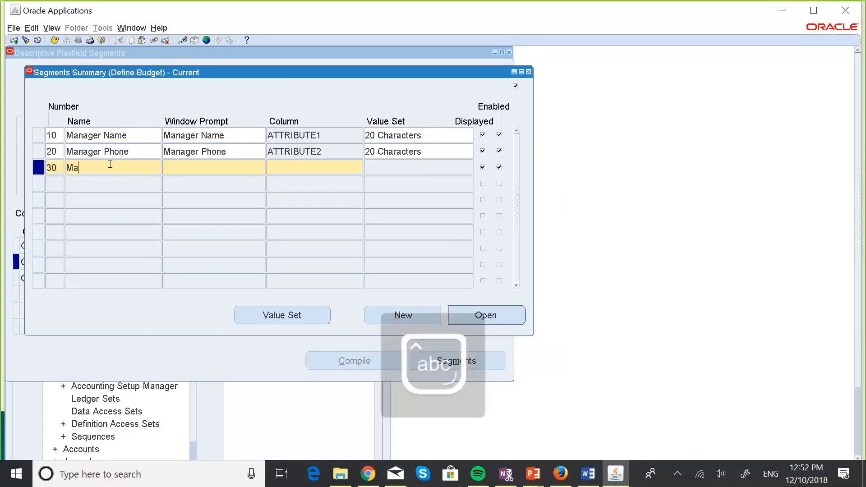
text(nager)
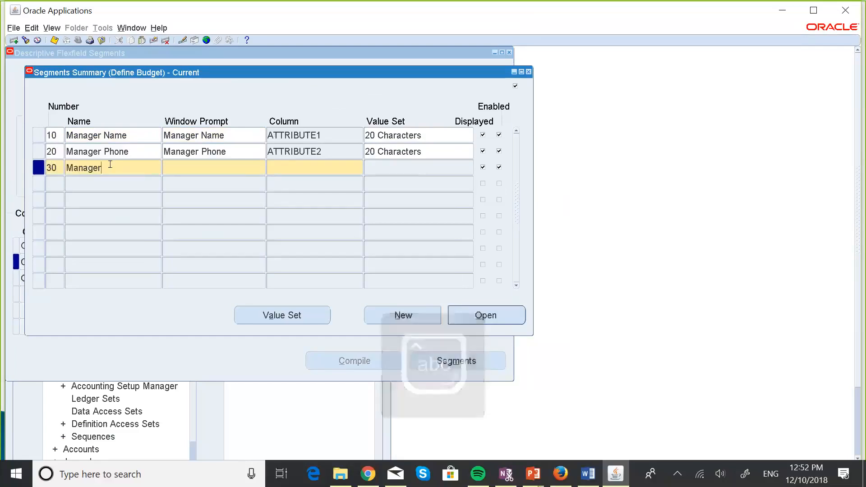
key(Caps_Lock)
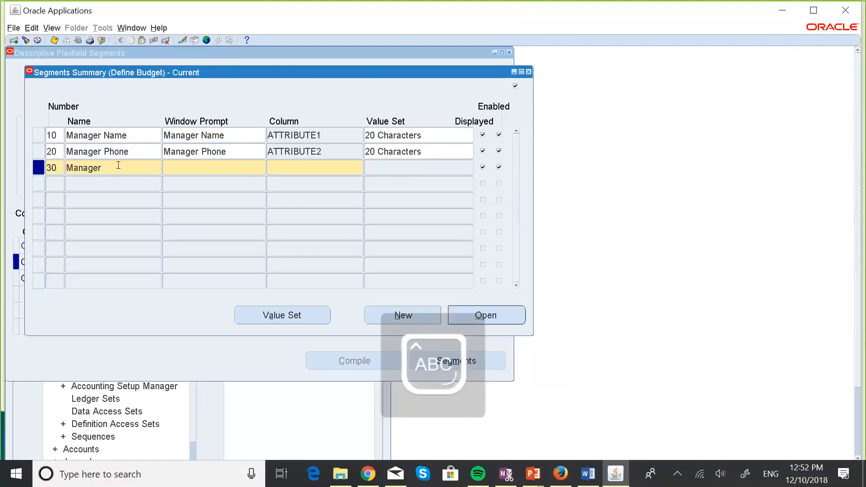
text(Ti)
key(Caps_Lock)
text(itle)
key(Tab)
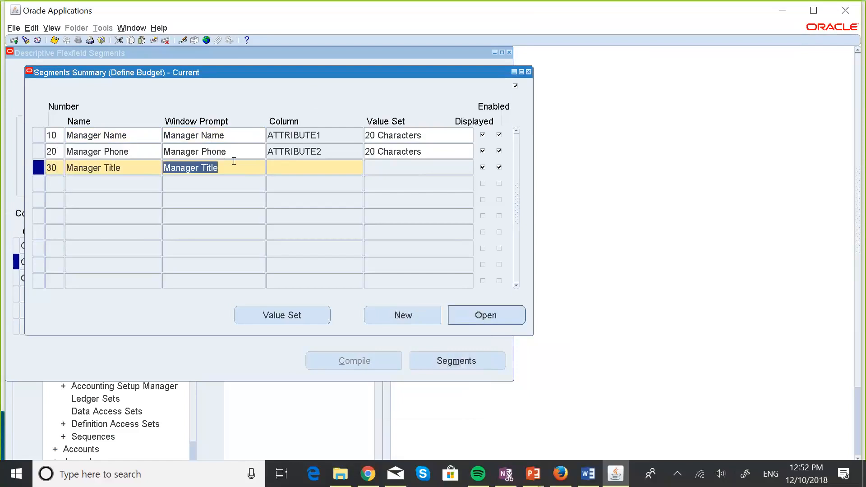
Assign column ATTRIBUTE4 and the 20 Characters value set to the Manager Title segment.
click(304, 165)
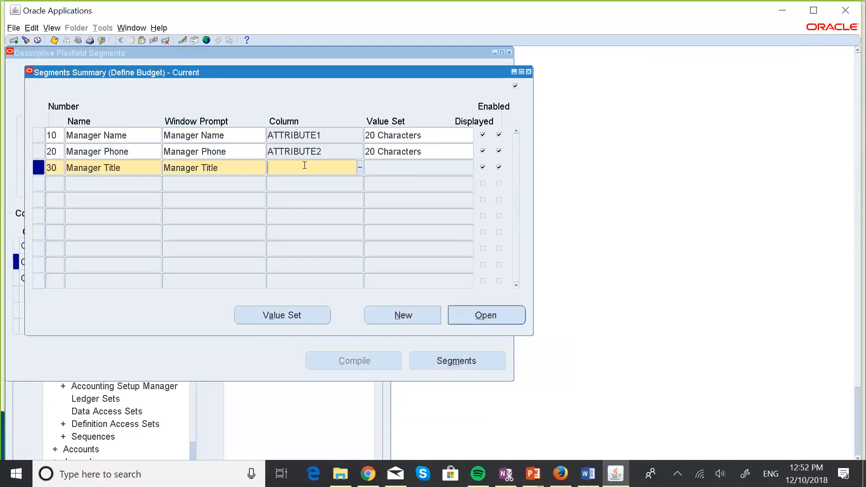
click(361, 168)
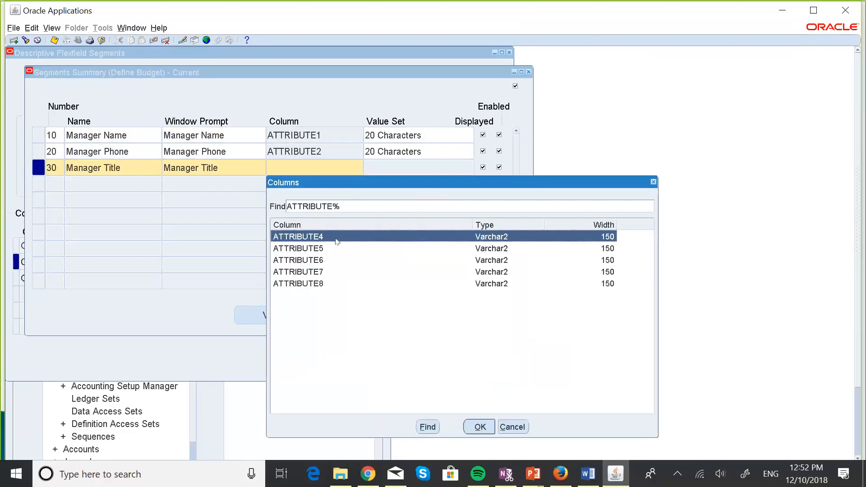
click(479, 427)
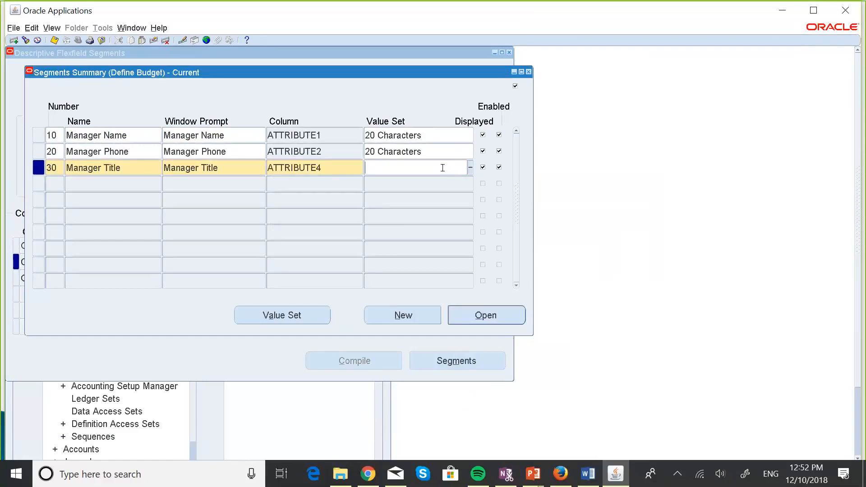
text(20)
key(Tab)
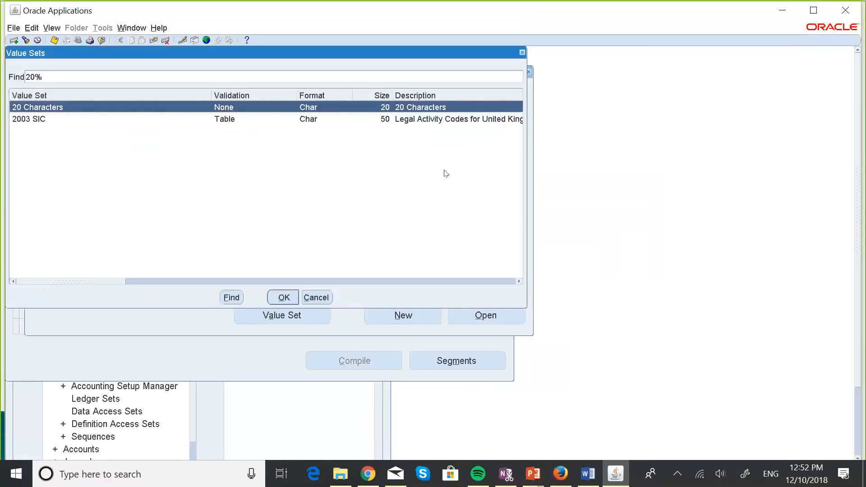
click(283, 299)
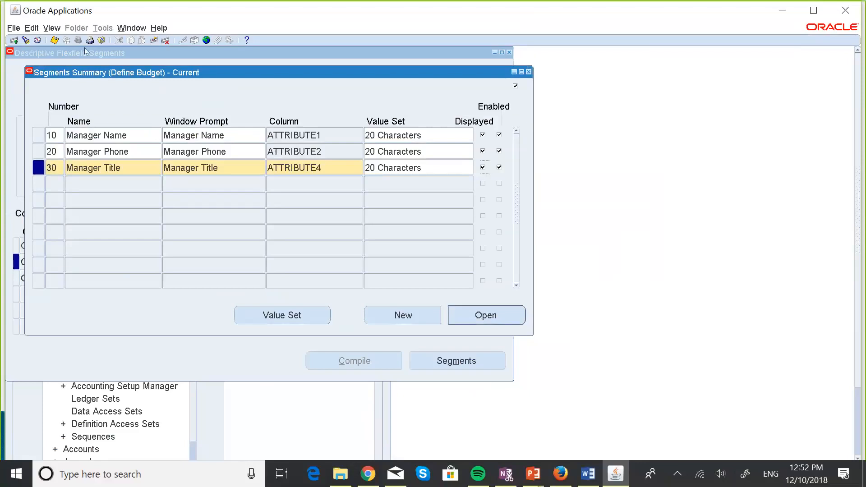
Save the Current context's segments, close the flexfield forms and collapse the whole navigator function tree.
click(55, 40)
click(528, 72)
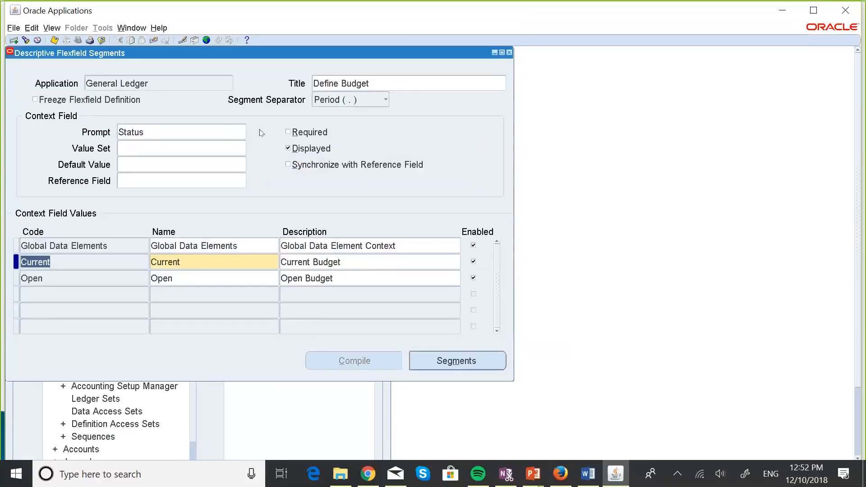
click(509, 52)
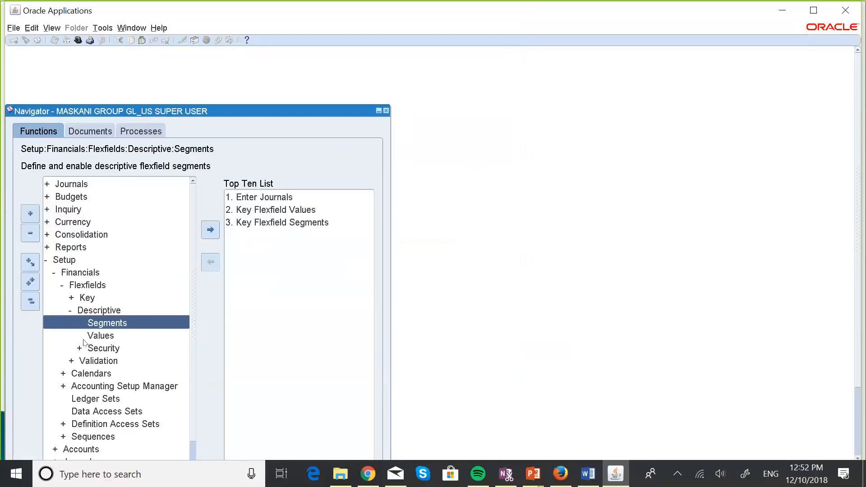
click(30, 302)
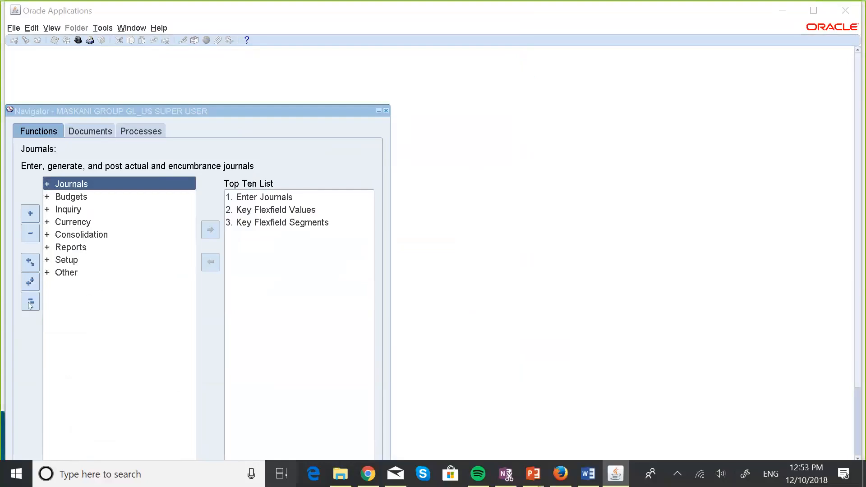
Switch to the PowerPoint slide show to read the navigation path for attaching value sets, and return to Oracle Applications.
key(super+Tab)
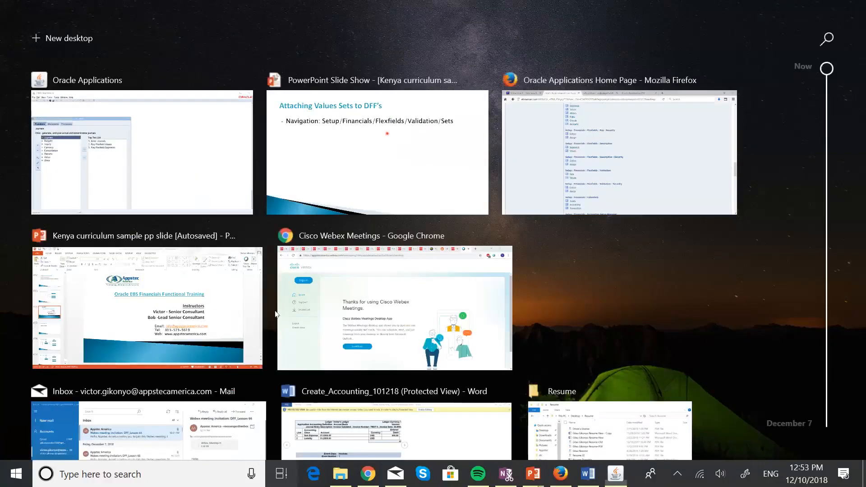
click(358, 141)
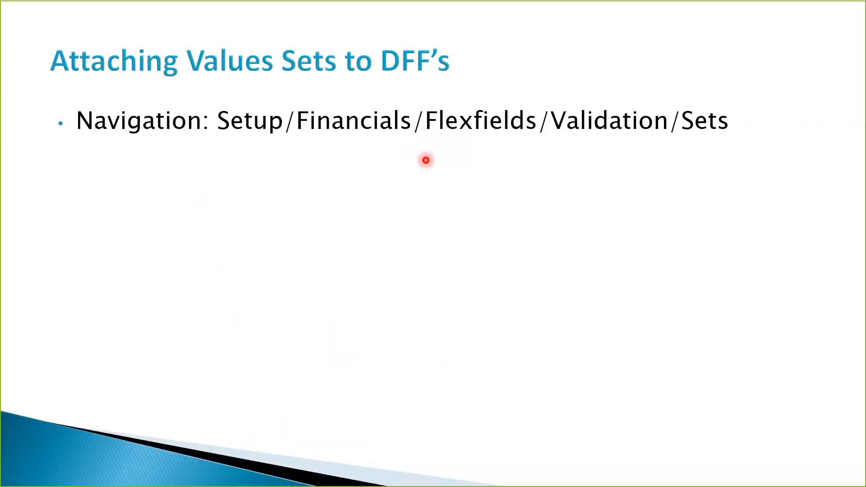
key(super+Tab)
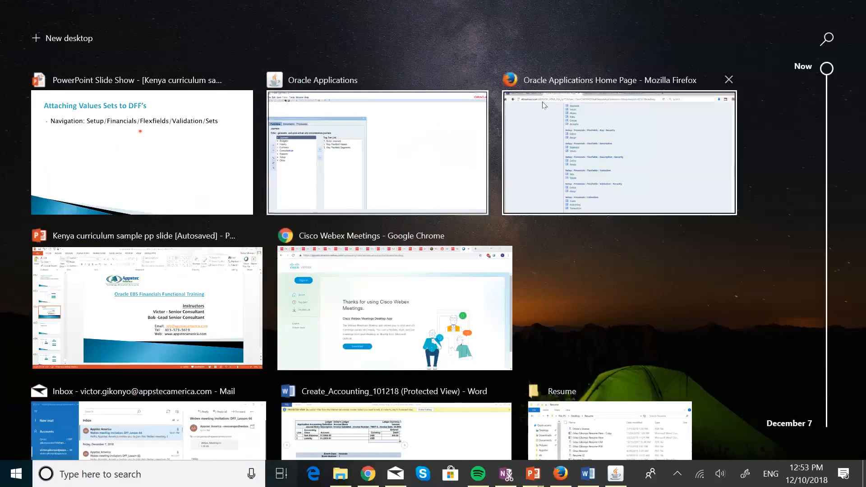
click(429, 145)
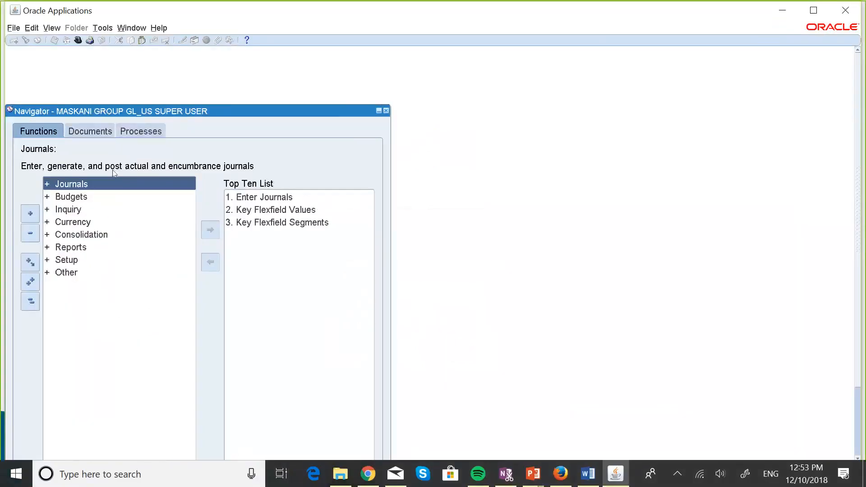
Open the Value Sets definition form from the Setup, Financials, Flexfields, Validation functions.
click(76, 261)
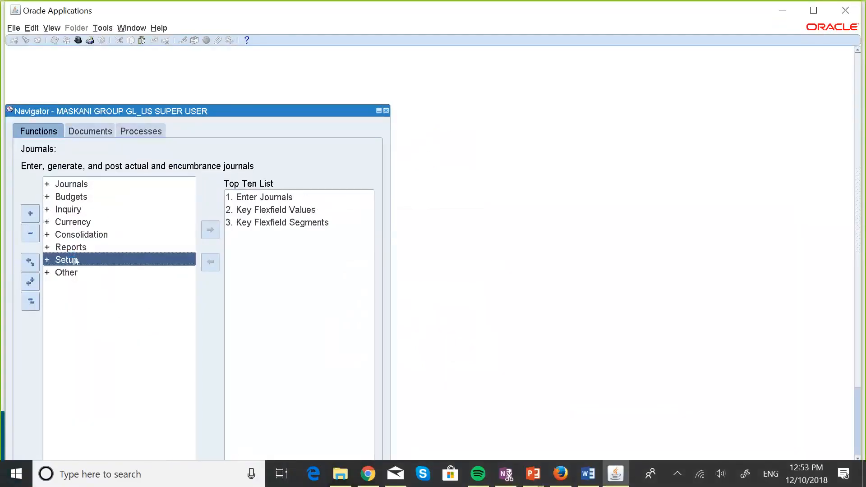
double_click(75, 261)
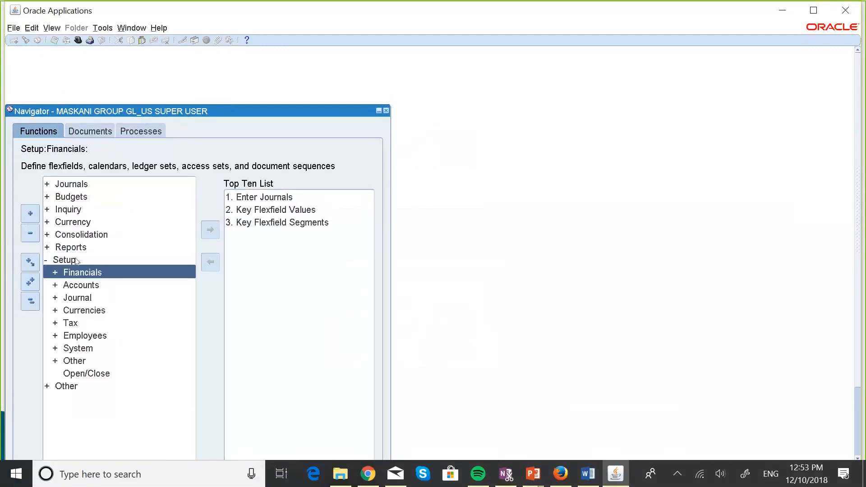
key(Return)
key(Return)
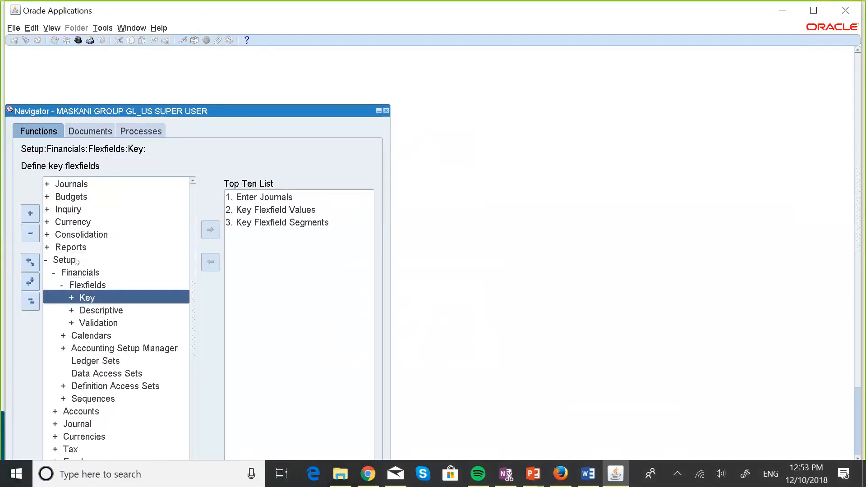
key(Down)
key(Down)
key(Return)
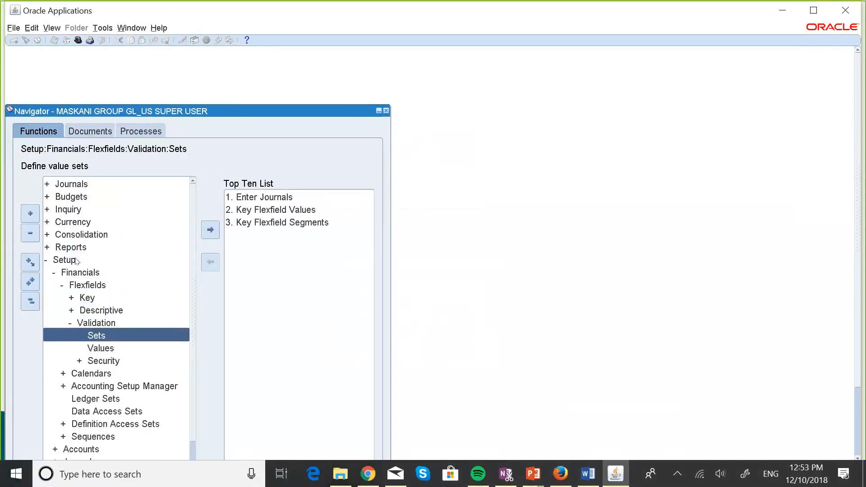
key(Return)
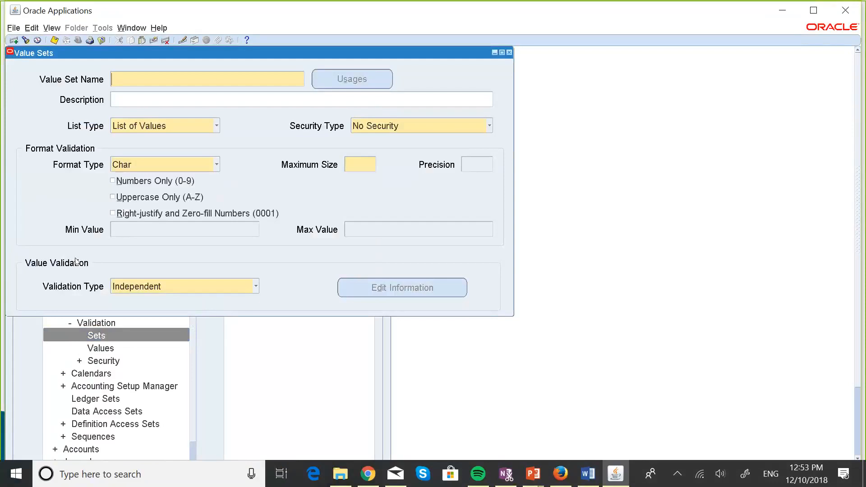
Define a value set named MASKANI MANAGER TITLE with a maximum size of 20, save it and close the form.
key(Caps_Lock)
text(MASKANI MANAGE)
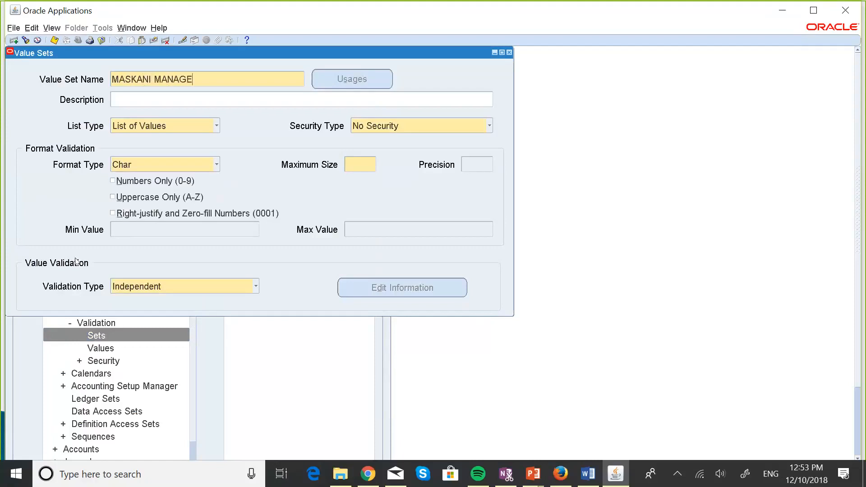
text(R TITLE)
click(353, 163)
text(20)
click(55, 42)
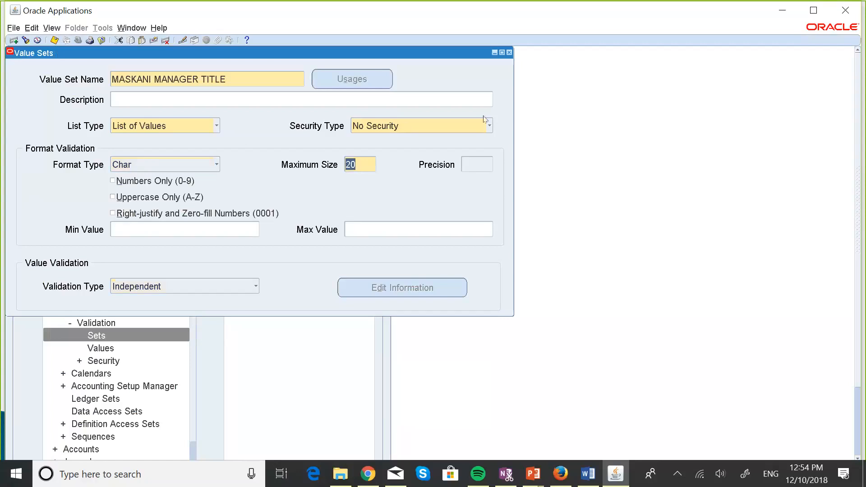
click(509, 52)
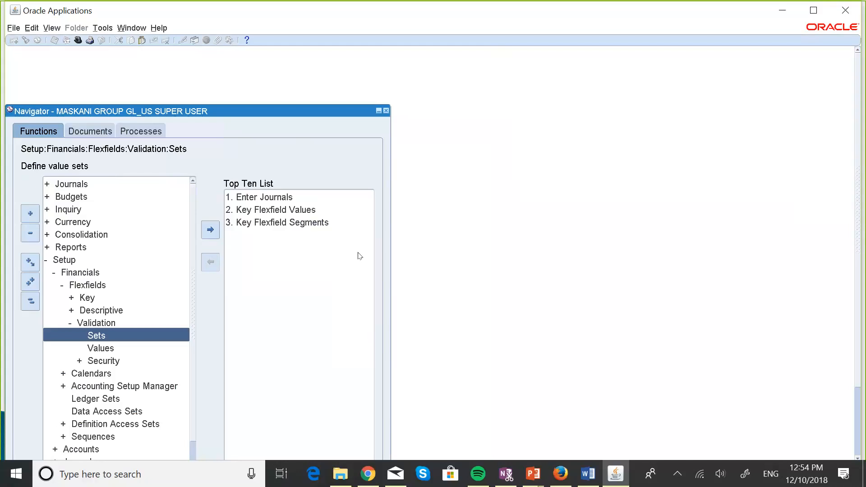
Open the validation values form and find the MASKANI MANAGER TITLE value set.
double_click(106, 347)
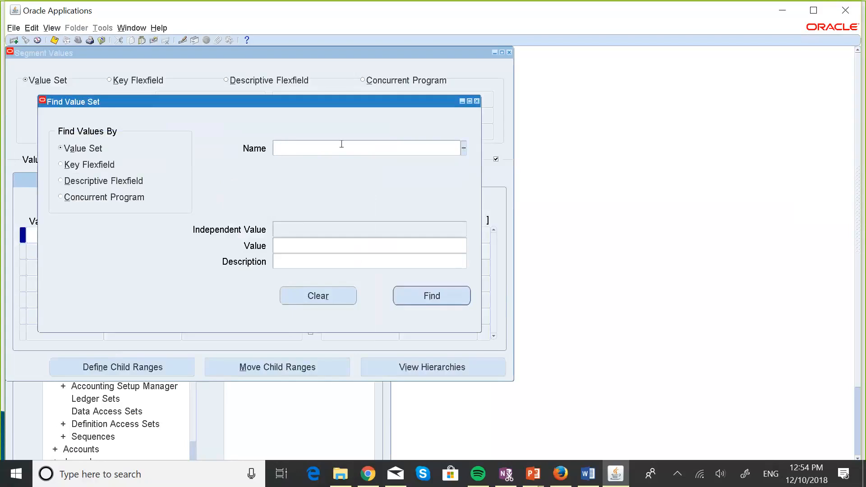
text(MASKA)
key(Tab)
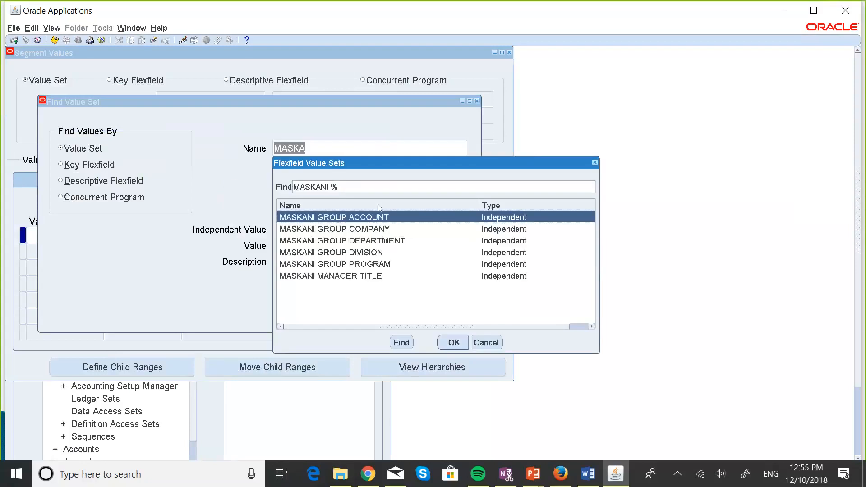
click(317, 277)
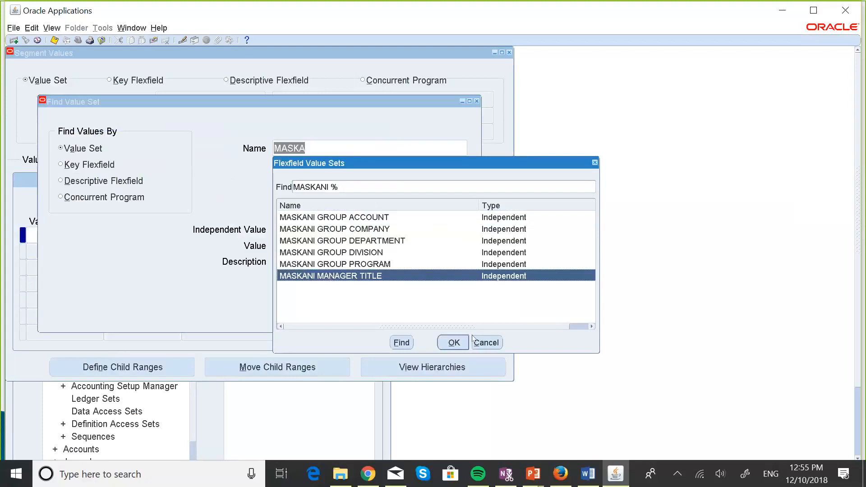
click(458, 345)
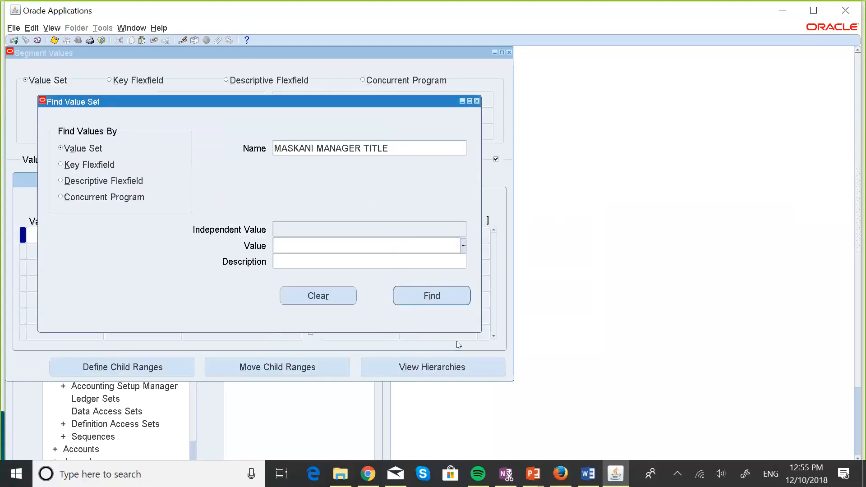
click(448, 291)
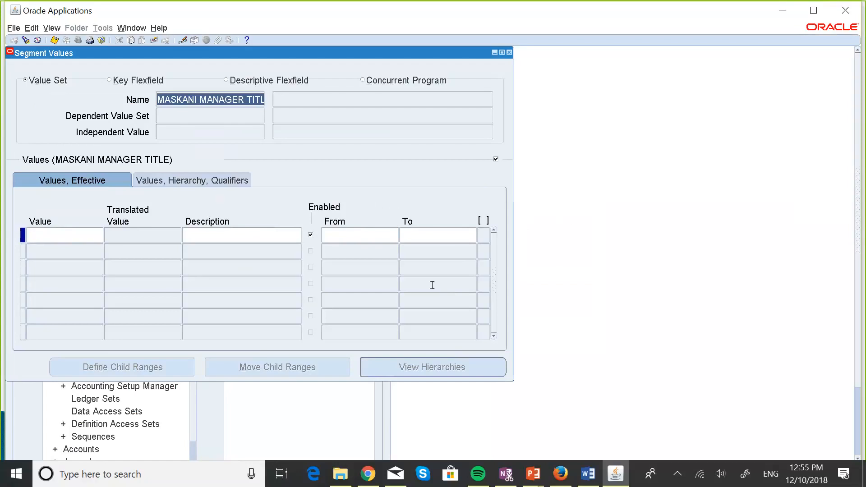
Add the values Senior, Junior and Analyst to the MASKANI MANAGER TITLE value set.
click(44, 230)
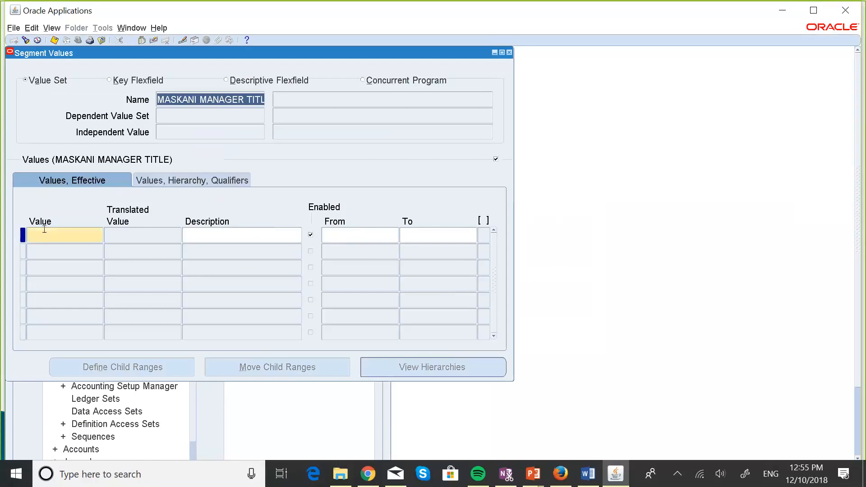
text(Sen)
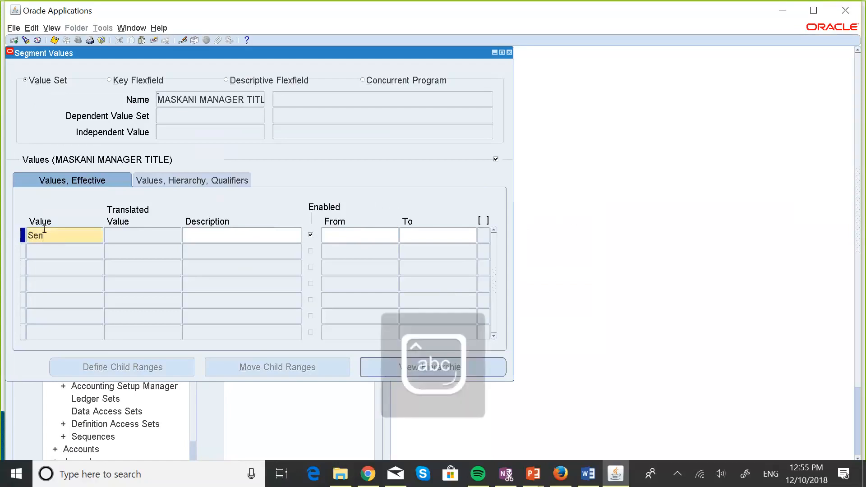
text(ior)
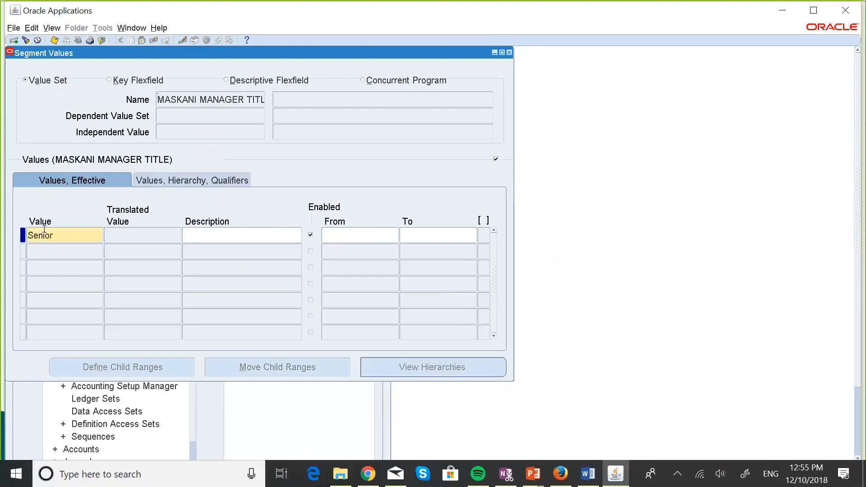
click(42, 247)
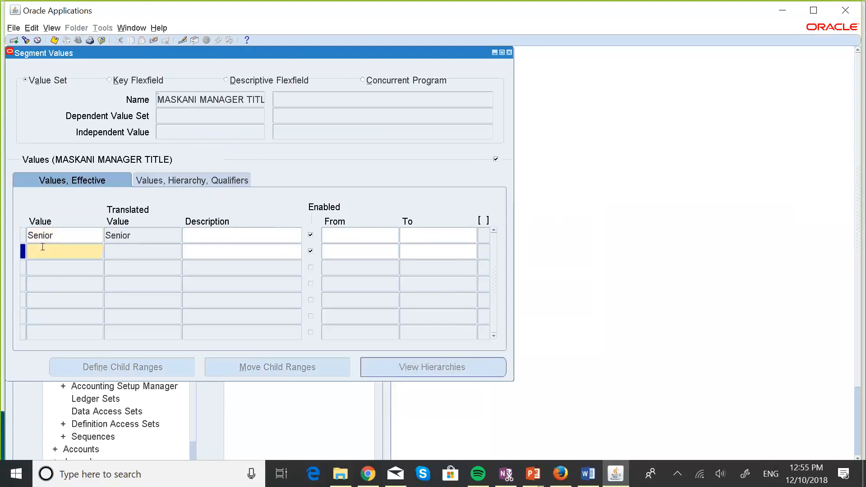
text(Ju)
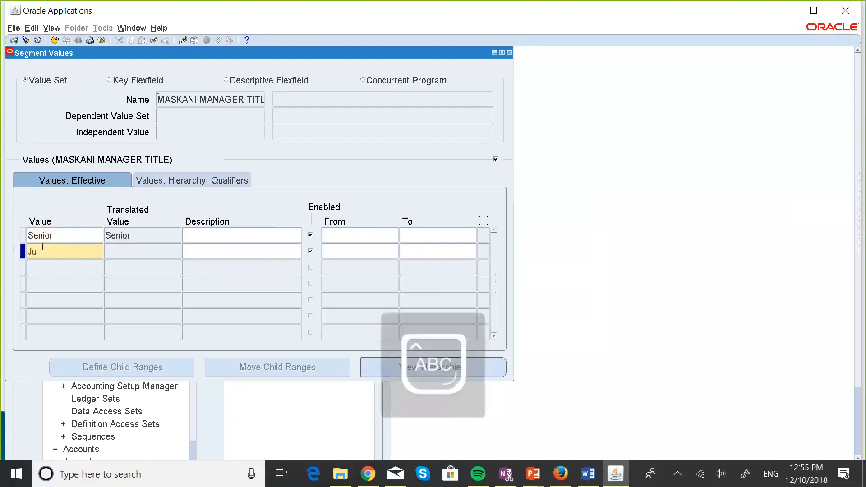
text(n)
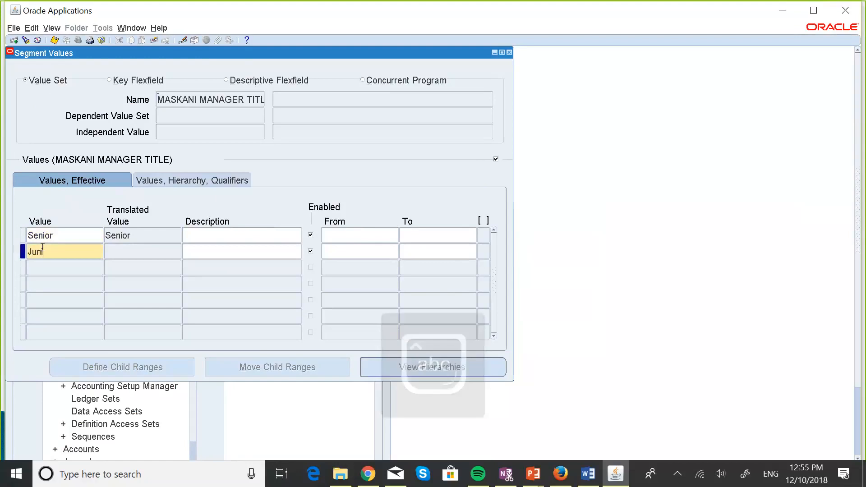
text(ior)
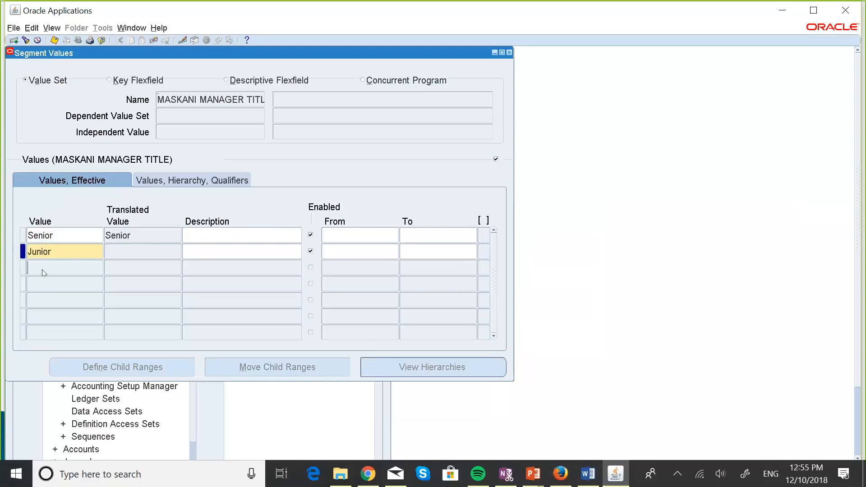
click(42, 268)
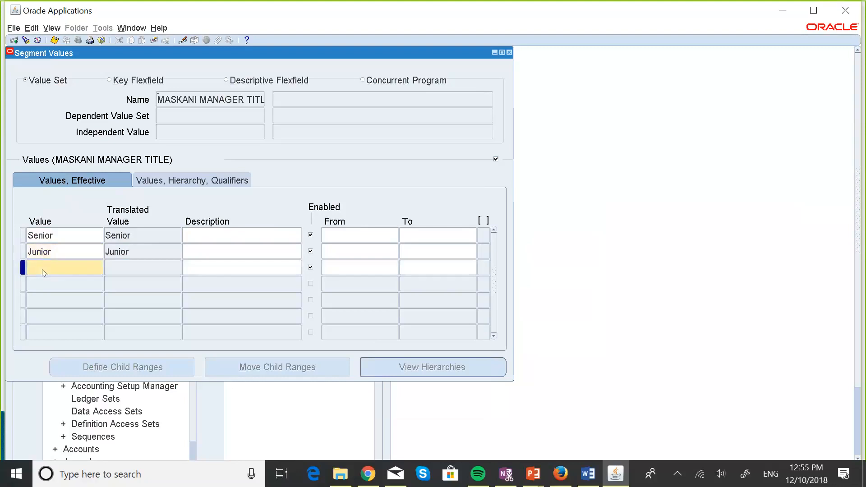
key(Caps_Lock)
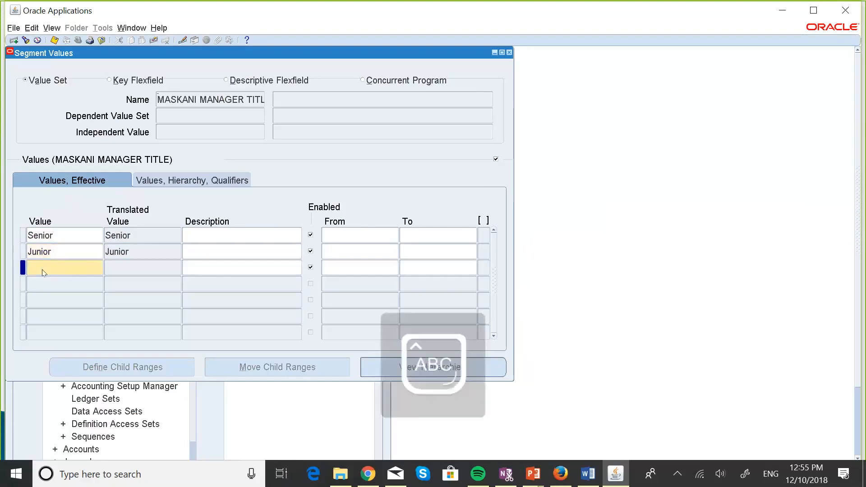
text(A)
key(Caps_Lock)
text(nalyst)
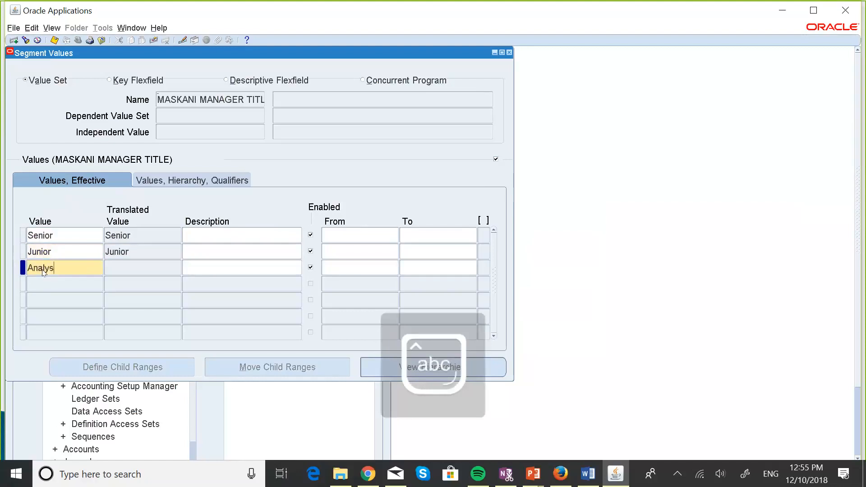
Enter Senior Accountant as the description of the Senior value.
click(203, 235)
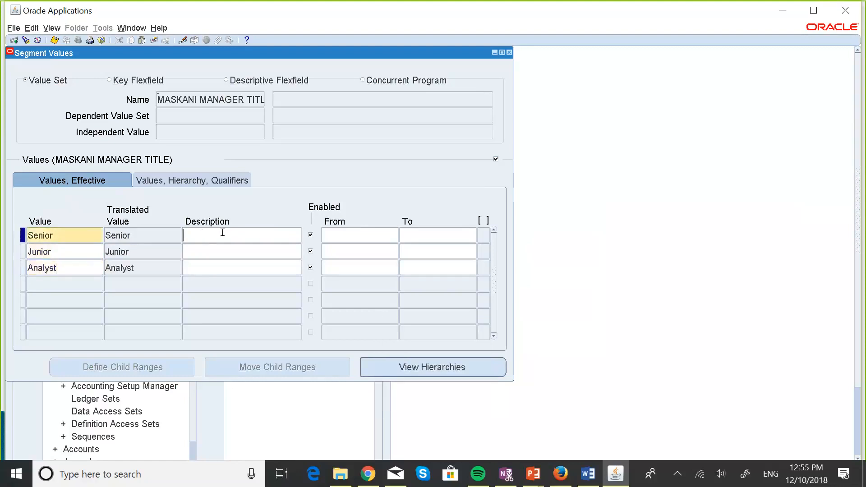
key(Caps_Lock)
text(S)
key(Caps_Lock)
text(enu)
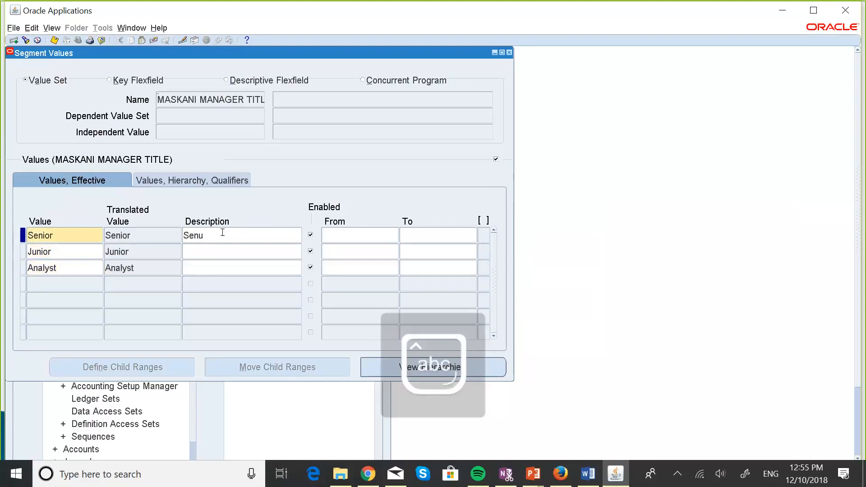
key(BackSpace)
text(o)
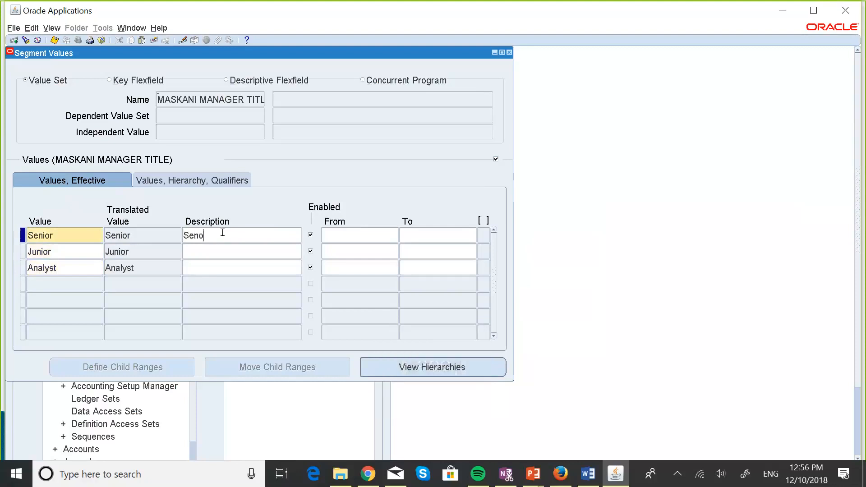
key(BackSpace)
text(ior)
key(Caps_Lock)
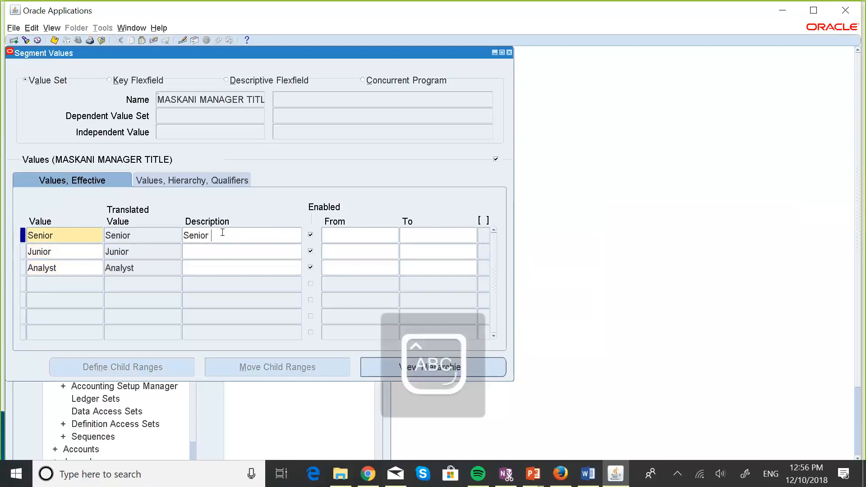
text(Ac)
key(Caps_Lock)
text(ccountan)
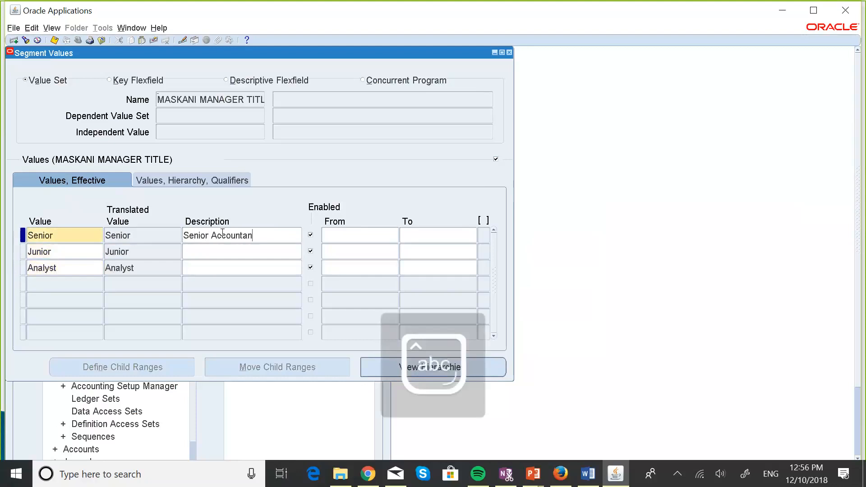
text(t)
Enter Junior Accountant as the description of the Junior value.
click(211, 251)
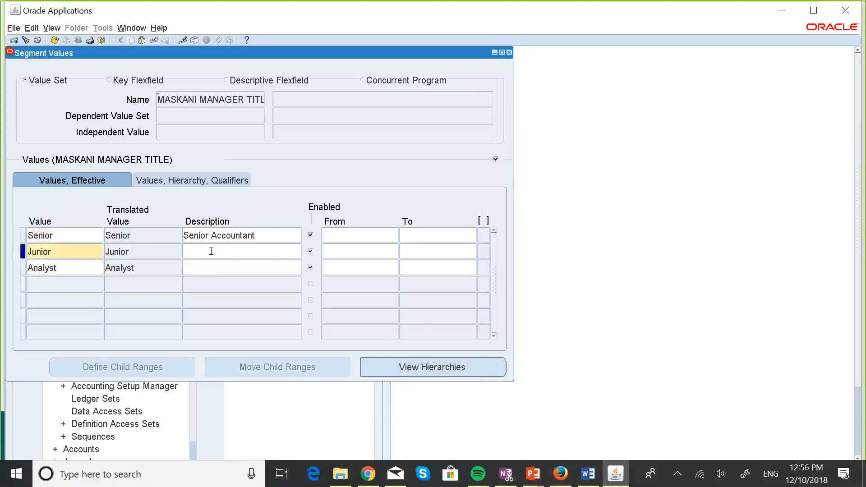
key(Caps_Lock)
text(J)
key(Caps_Lock)
text(unio)
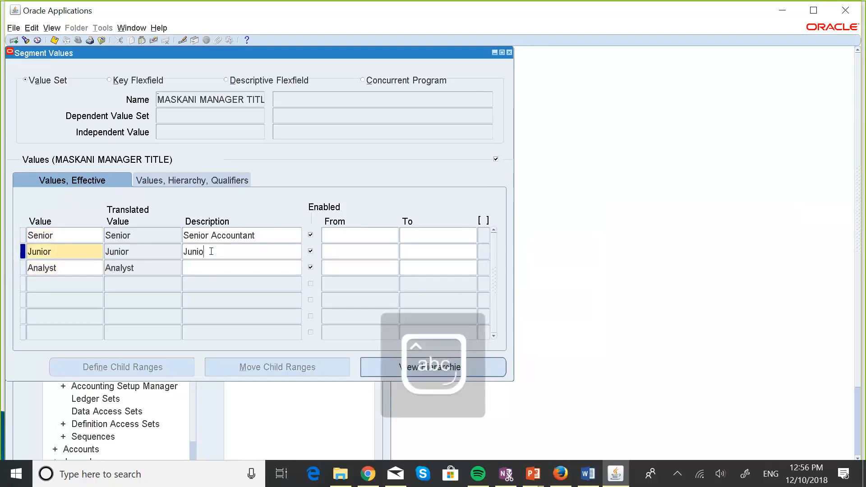
text(r Accountant)
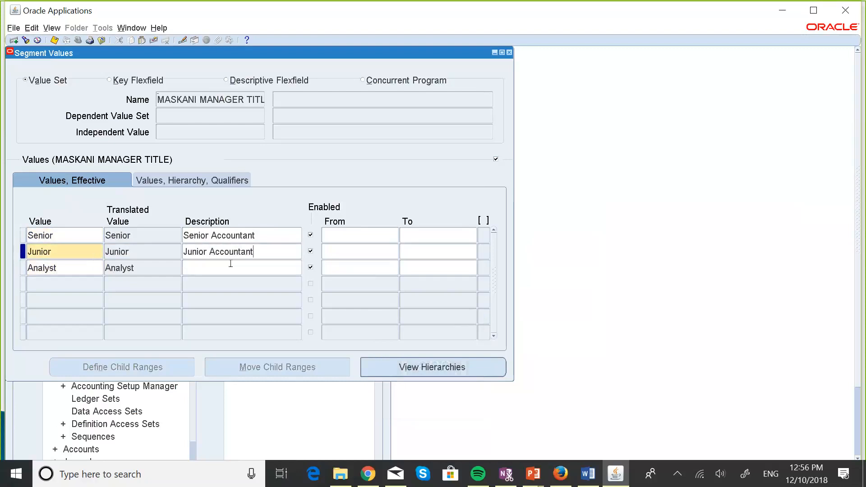
Enter Analyst as the description of the Analyst value and save the value set's values.
click(204, 265)
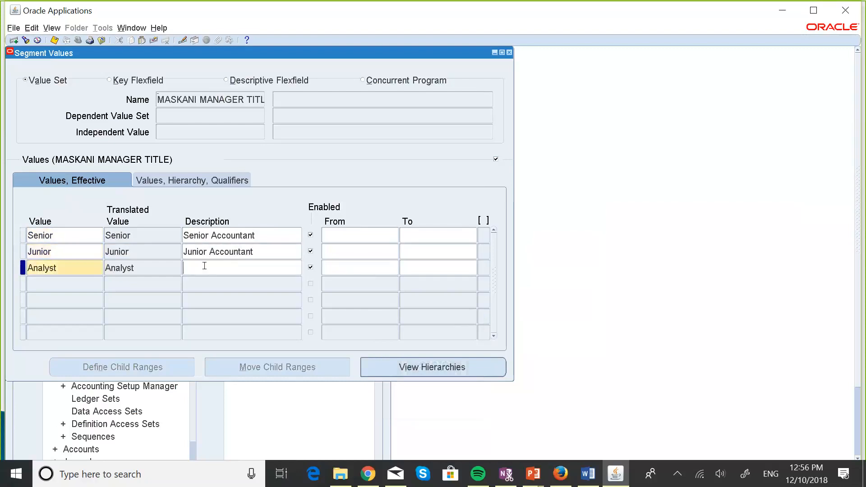
key(Caps_Lock)
text(Ana)
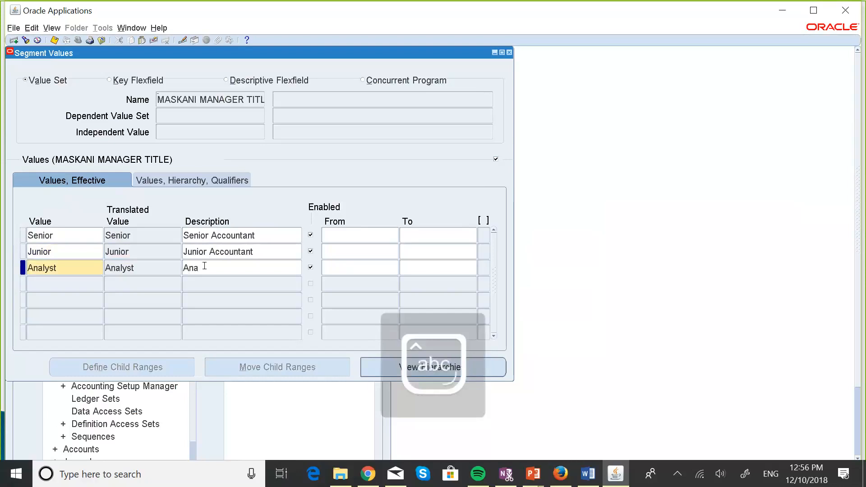
text(lyst)
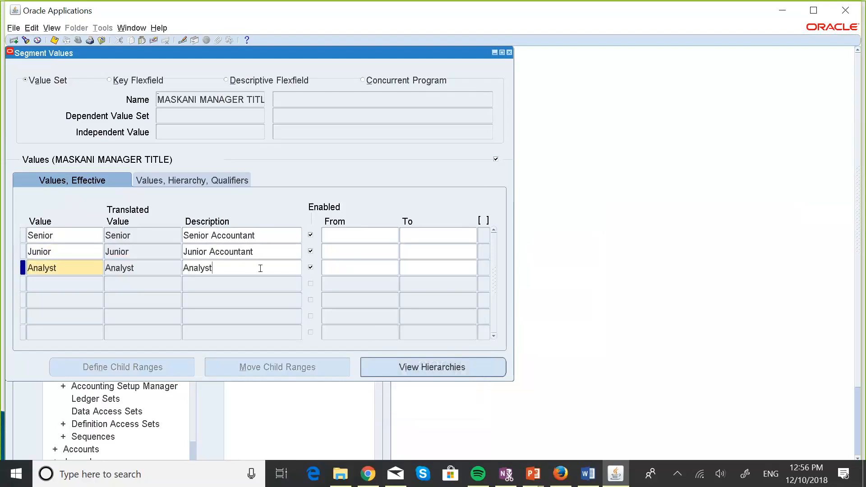
click(55, 41)
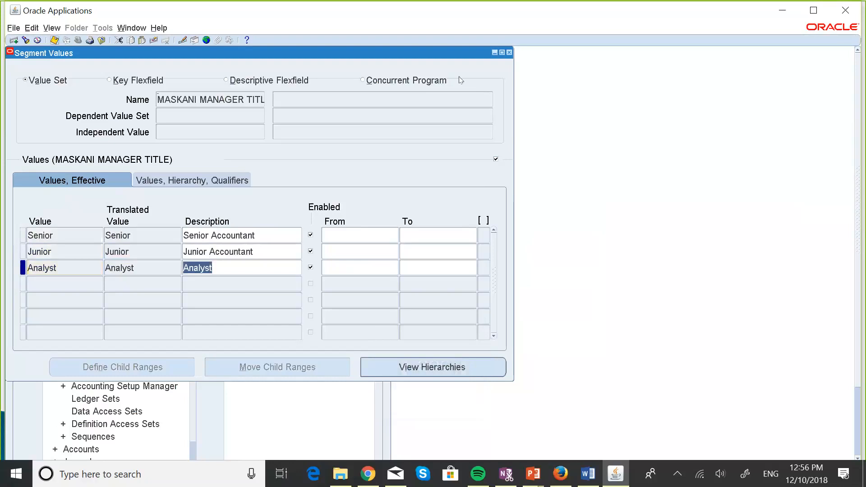
Close the value set's Segment Values form and open the form for defining descriptive flexfield segments.
click(509, 53)
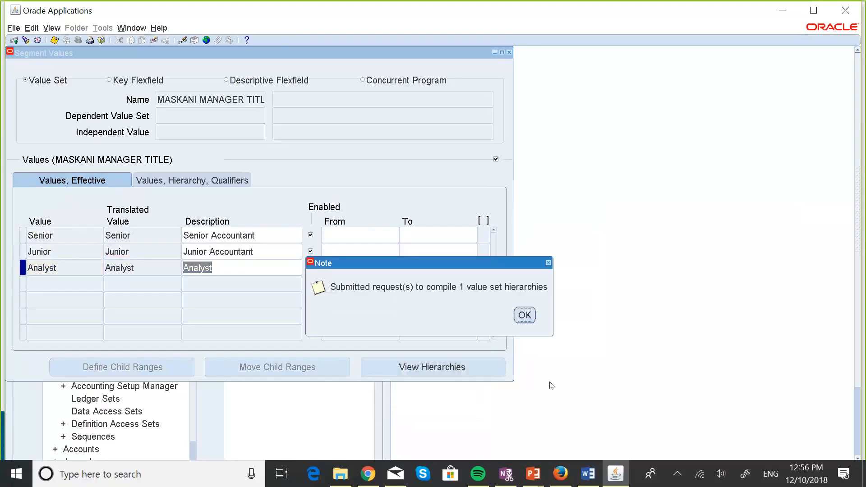
click(525, 311)
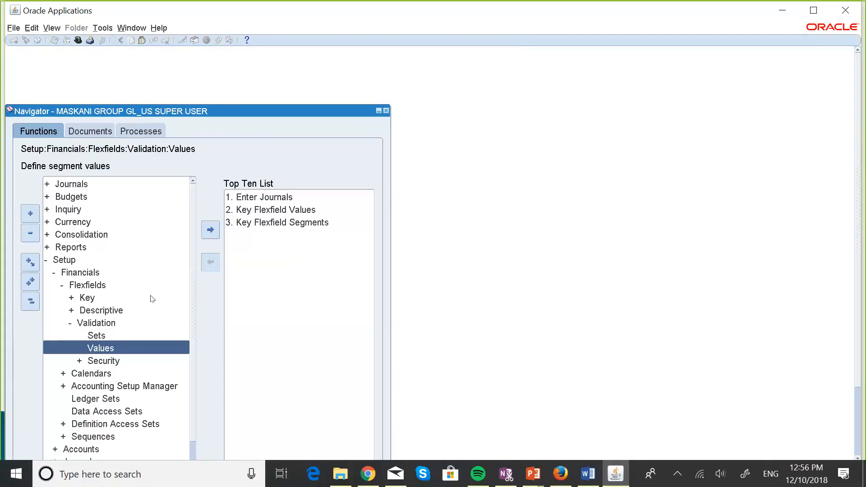
click(104, 311)
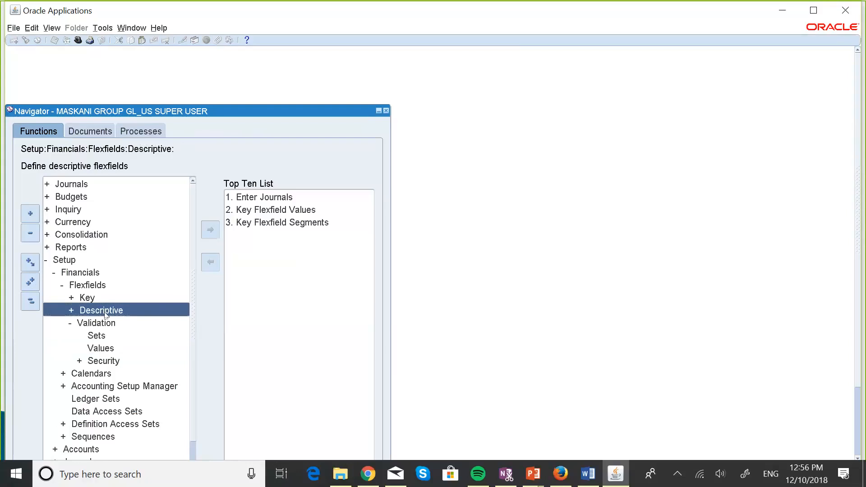
double_click(101, 309)
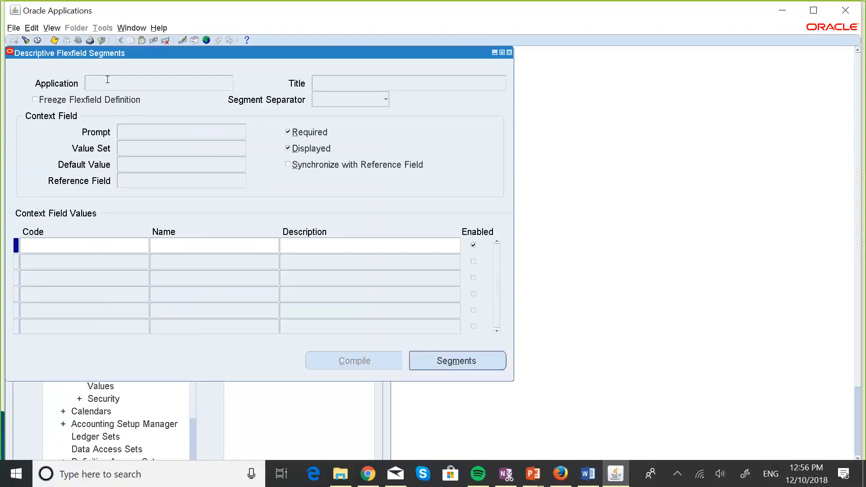
Query the descriptive flexfields with application Gener% and title %Budget%, and go to the Define Budget record.
text(G)
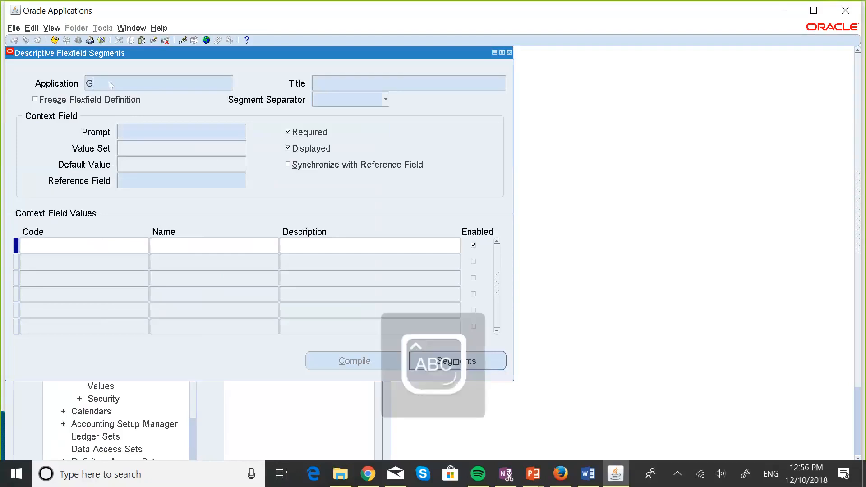
text(ener%)
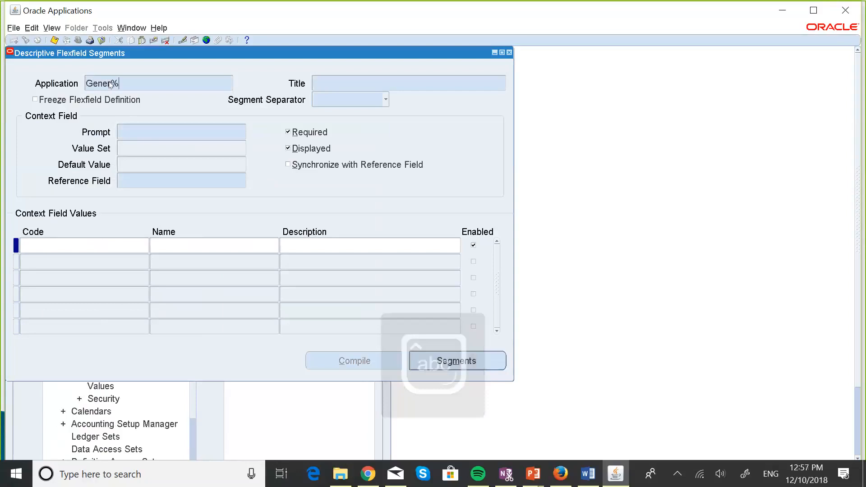
click(335, 79)
text(%Budge)
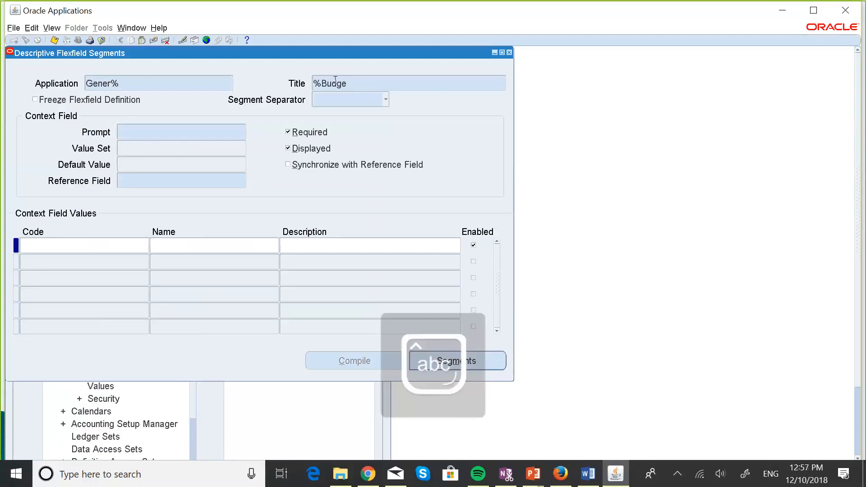
text(t%)
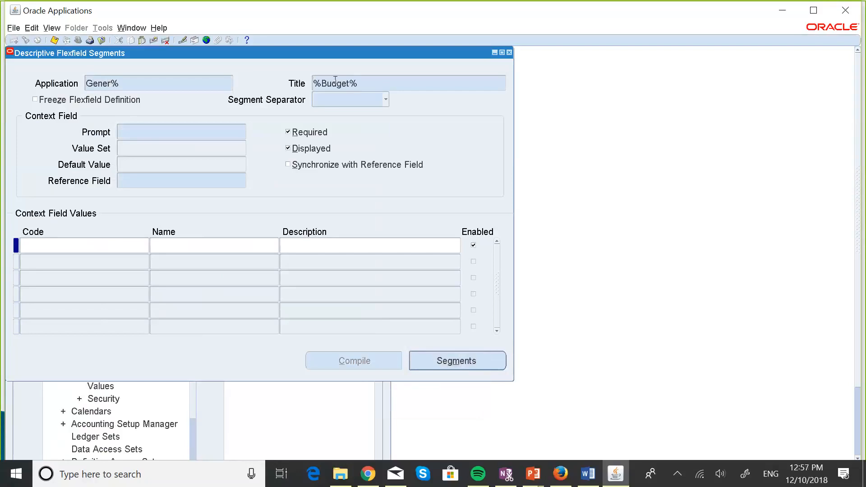
key(ctrl+F11)
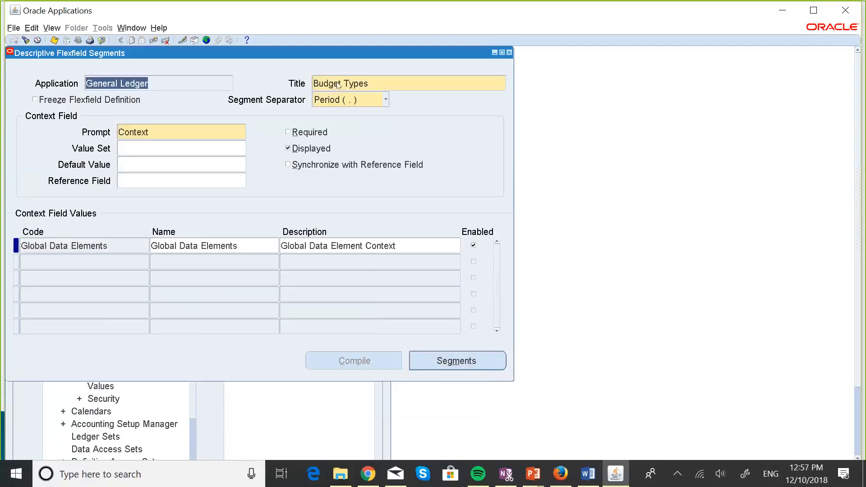
key(Down)
key(Down)
key(Down)
key(Down)
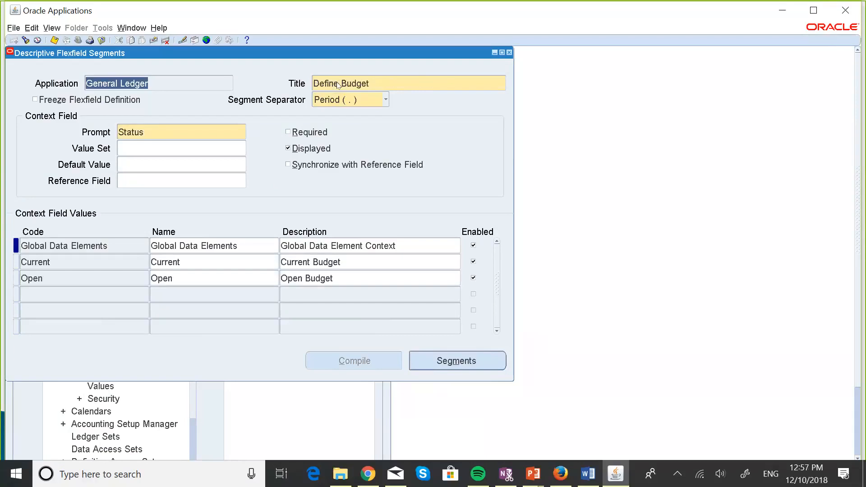
Assign the MASKANI MANAGER TITLE value set to the Manager Title segment of the Current context and close the segments summary.
click(323, 256)
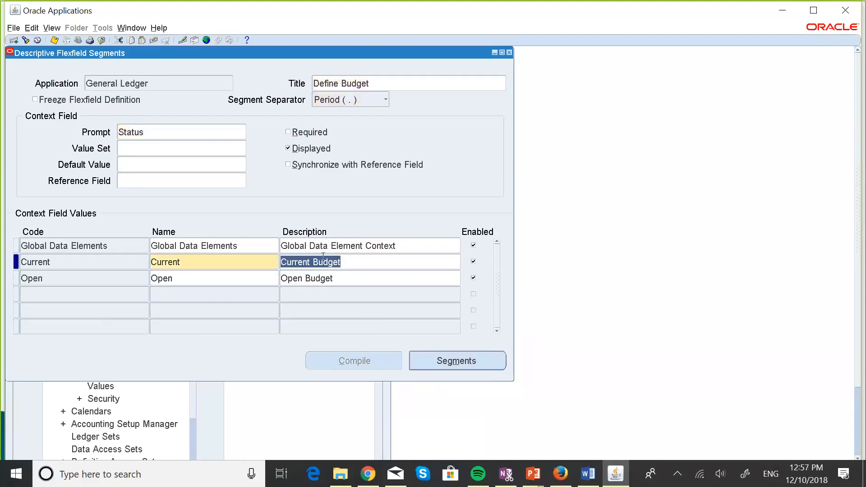
click(448, 365)
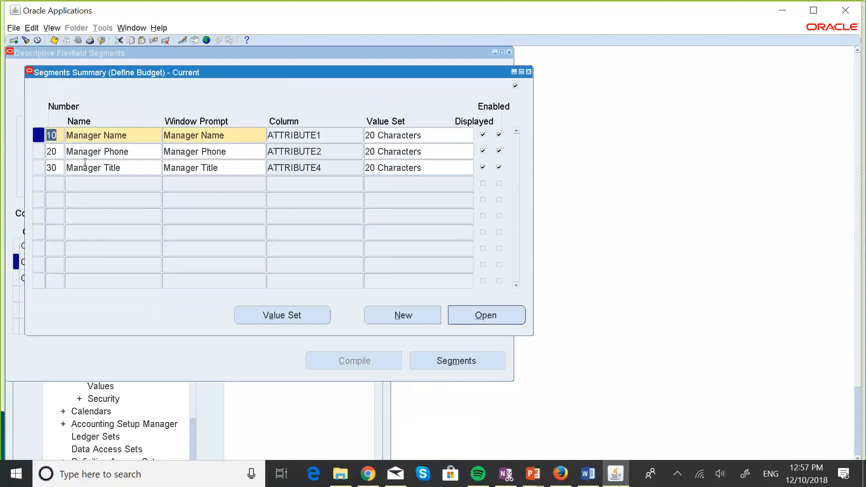
click(443, 169)
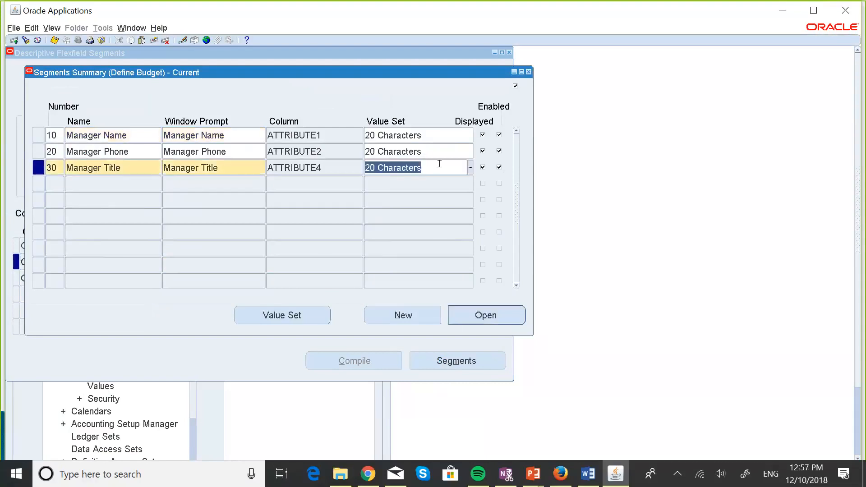
click(470, 167)
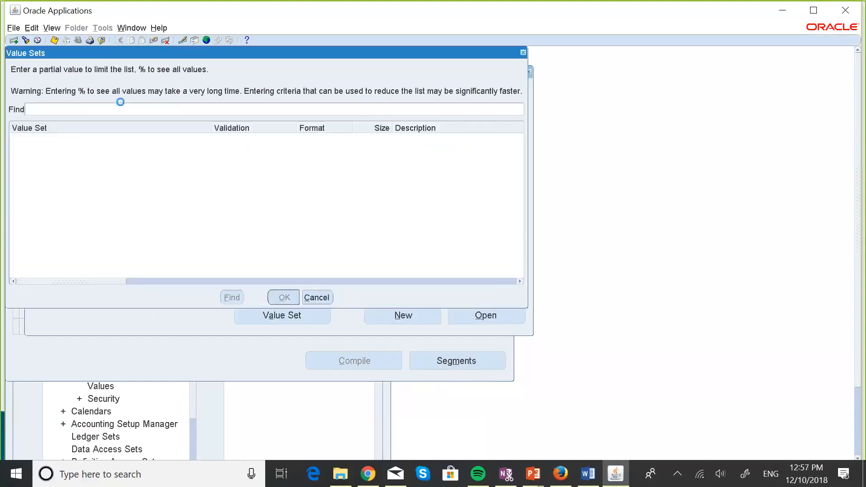
key(Caps_Lock)
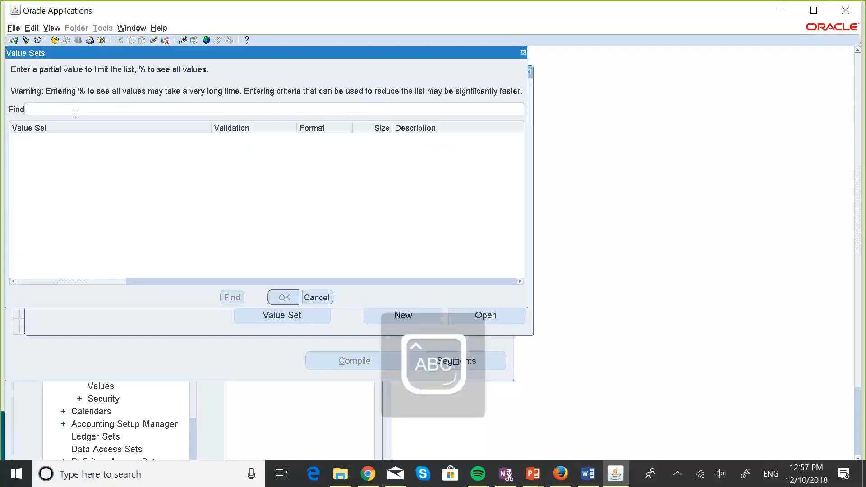
text(MASKA)
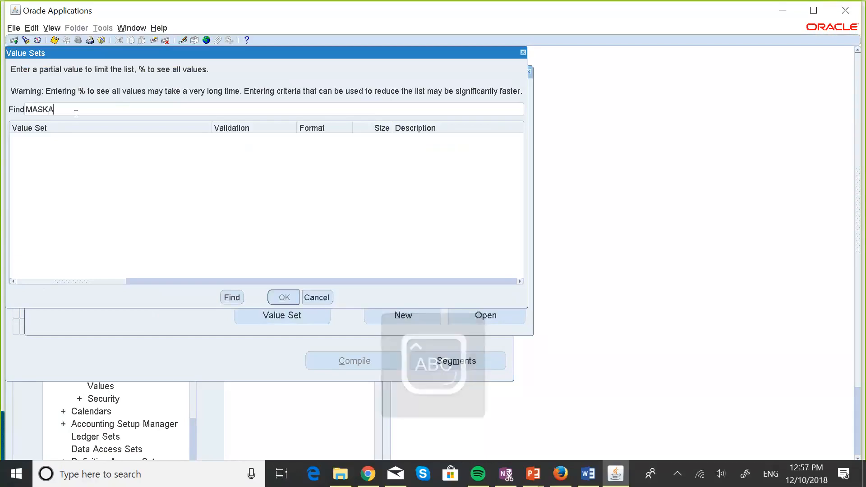
click(231, 295)
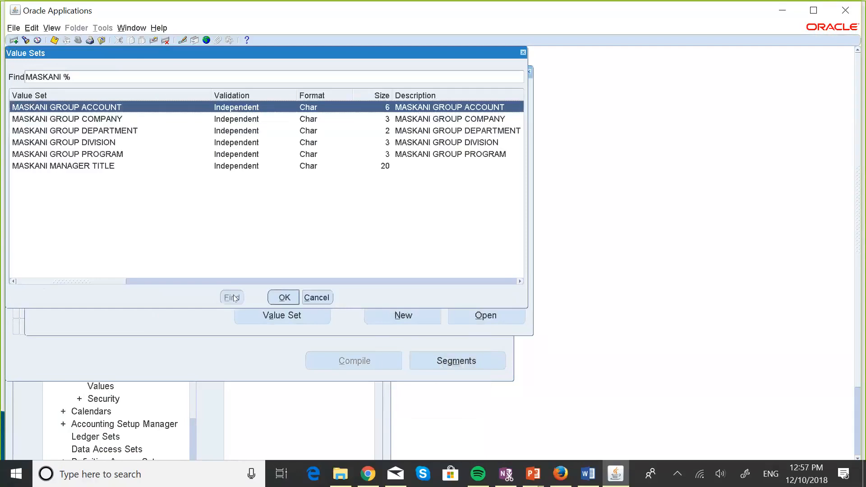
click(98, 166)
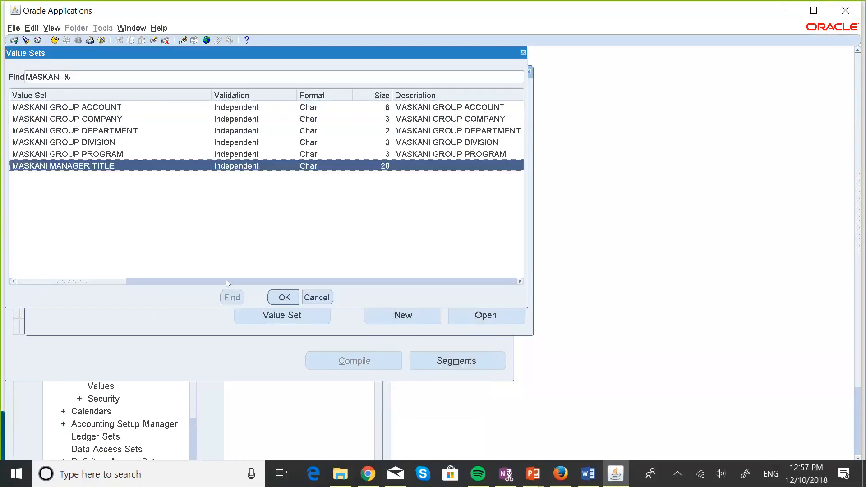
click(286, 301)
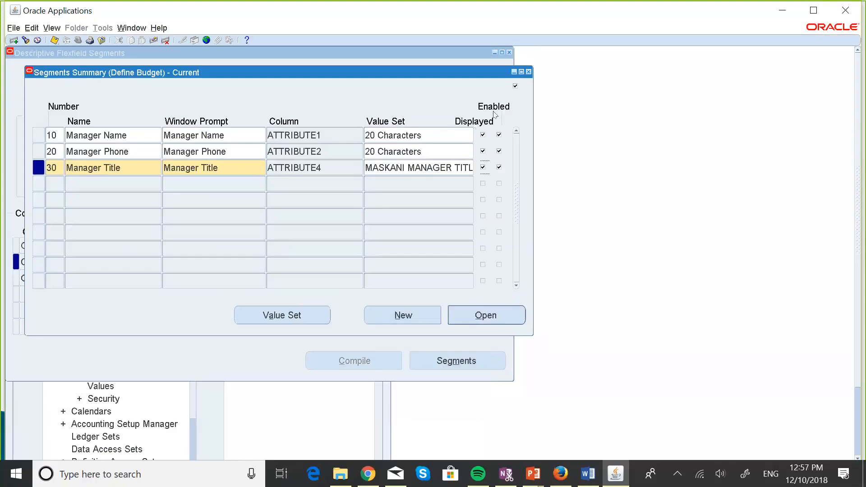
click(528, 72)
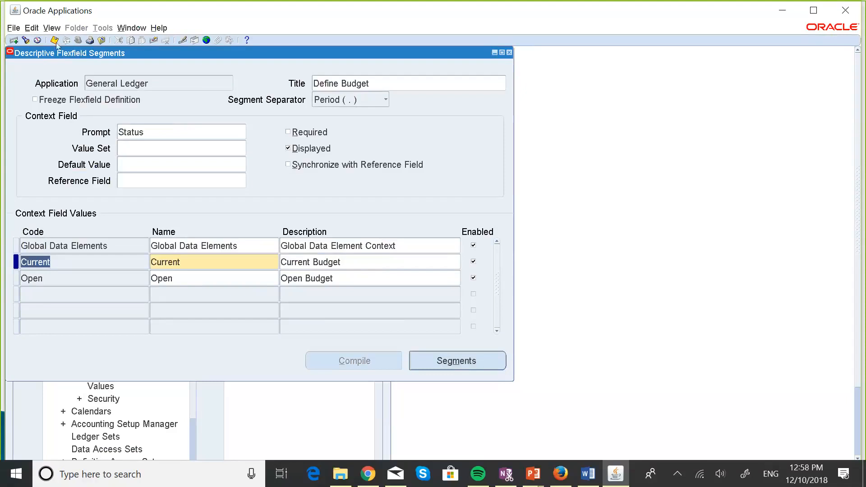
Freeze the Define Budget flexfield definition, then save and compile it while closing the form.
click(35, 100)
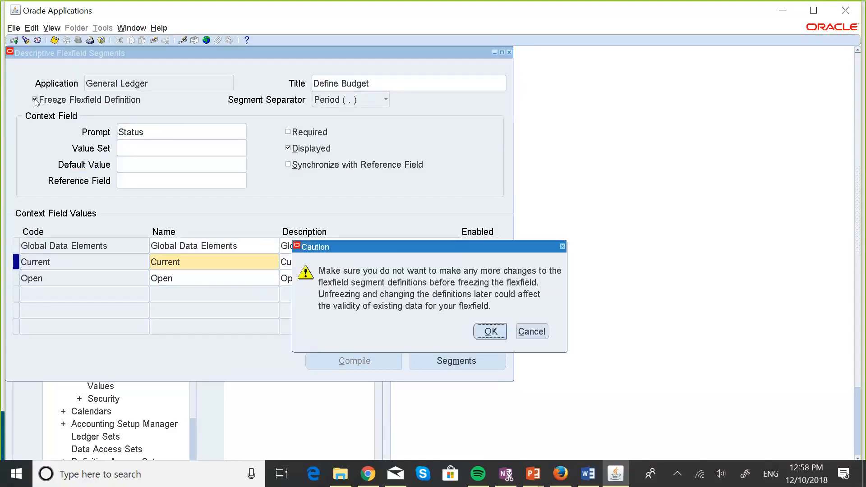
click(493, 329)
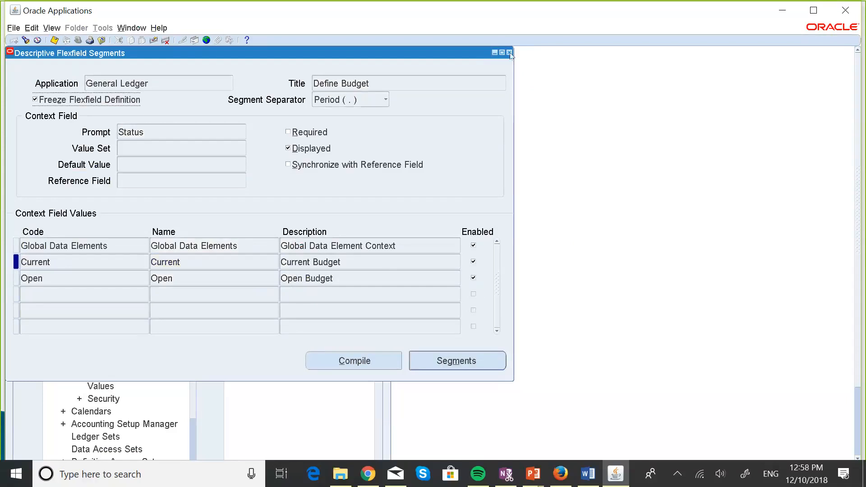
click(509, 53)
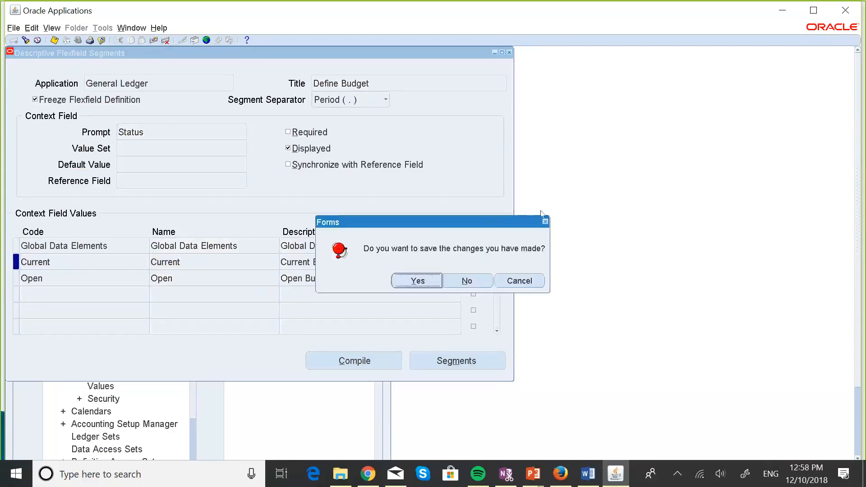
click(427, 284)
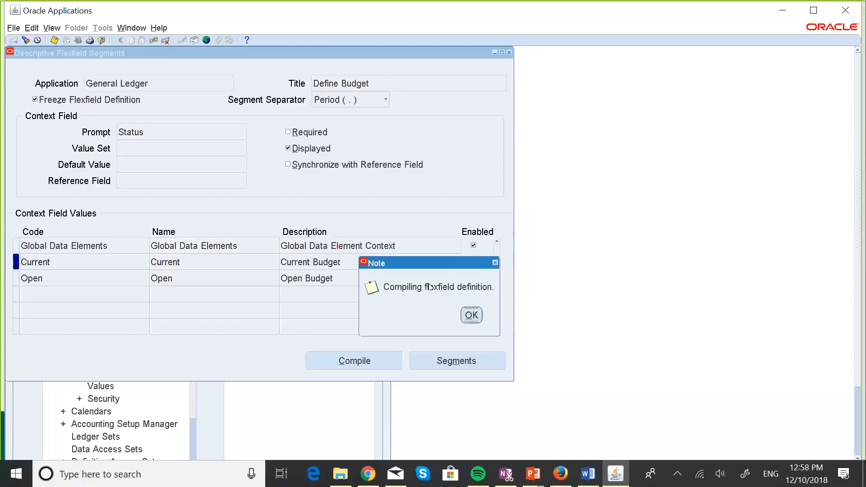
click(474, 317)
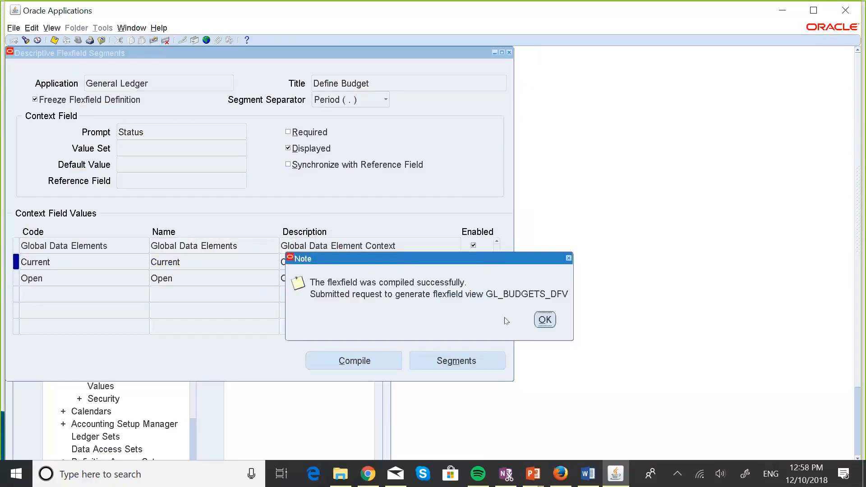
click(533, 318)
click(528, 281)
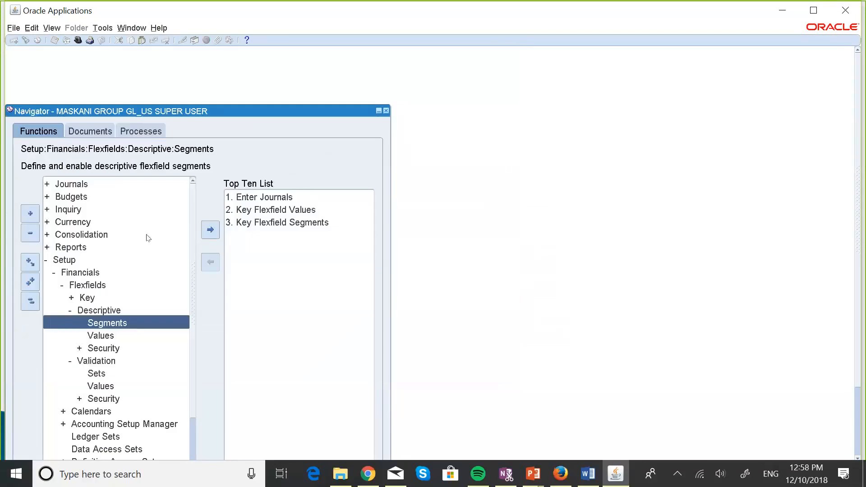
Collapse the navigator's function tree and open the Define Budget form for the ledger.
click(30, 301)
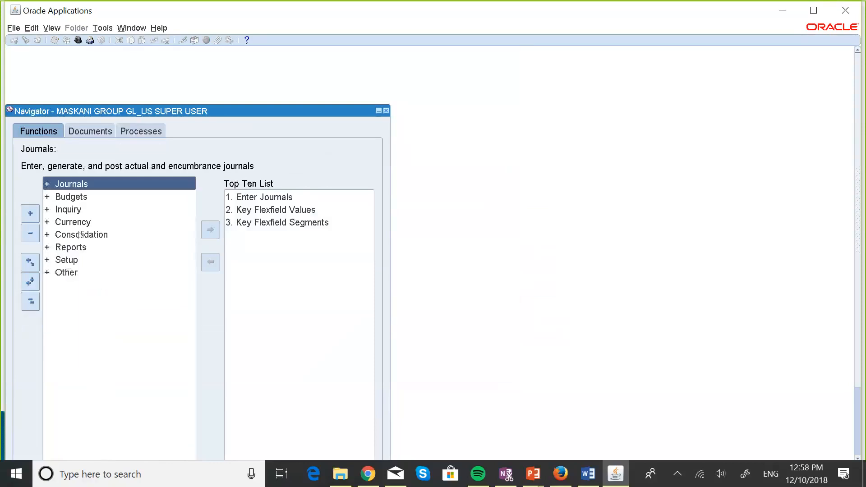
click(75, 198)
double_click(75, 198)
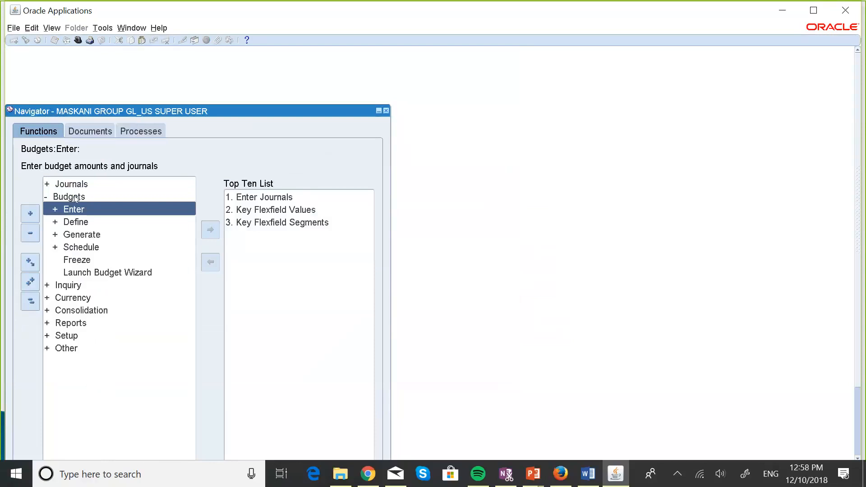
key(Down)
key(Return)
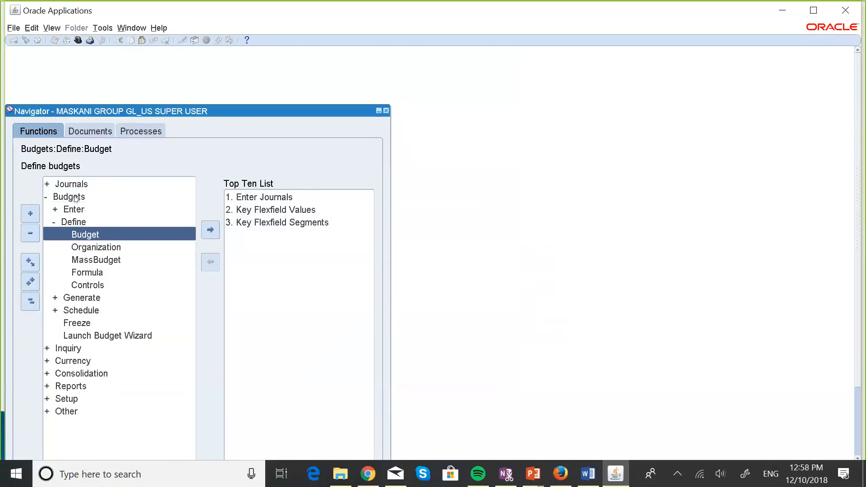
key(Return)
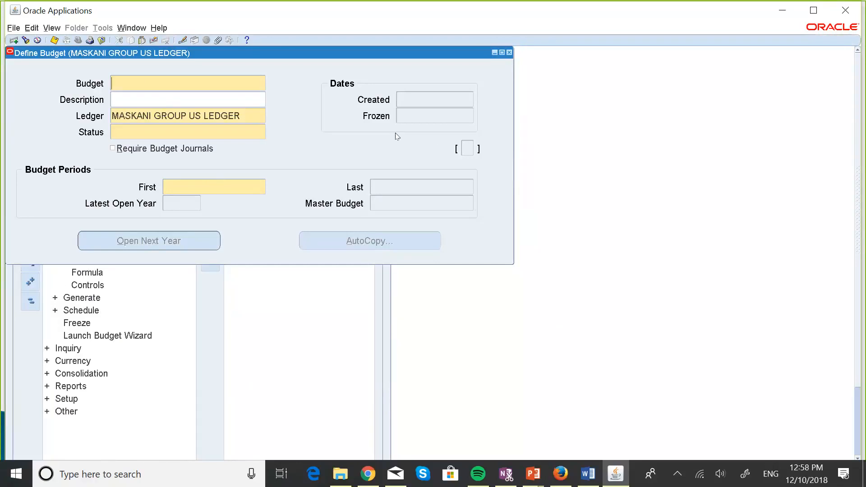
Open the descriptive flexfield of the new budget and set its Status context to Current.
click(468, 150)
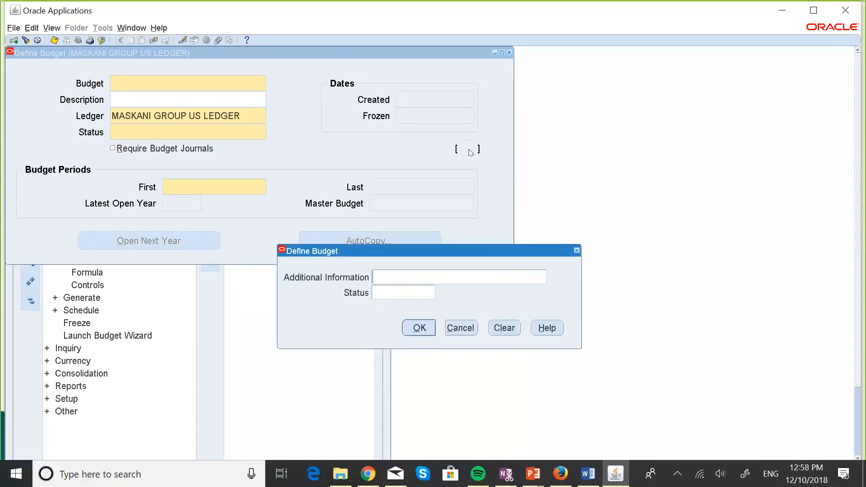
click(398, 292)
click(439, 293)
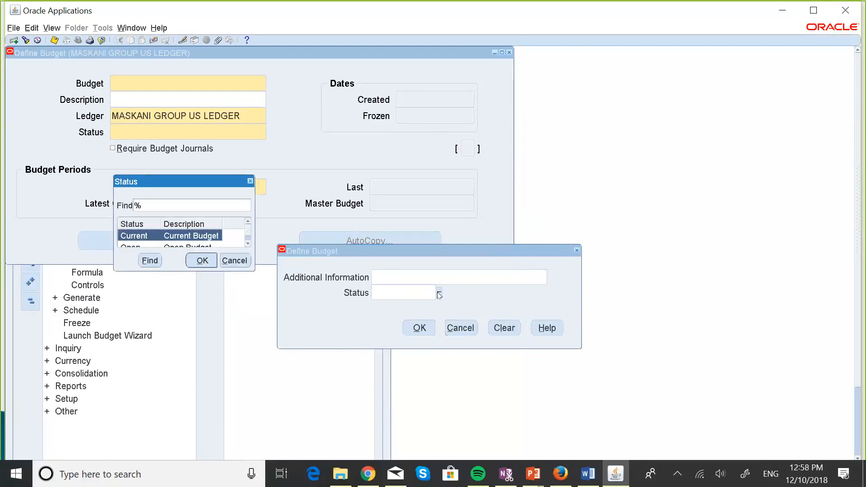
click(206, 265)
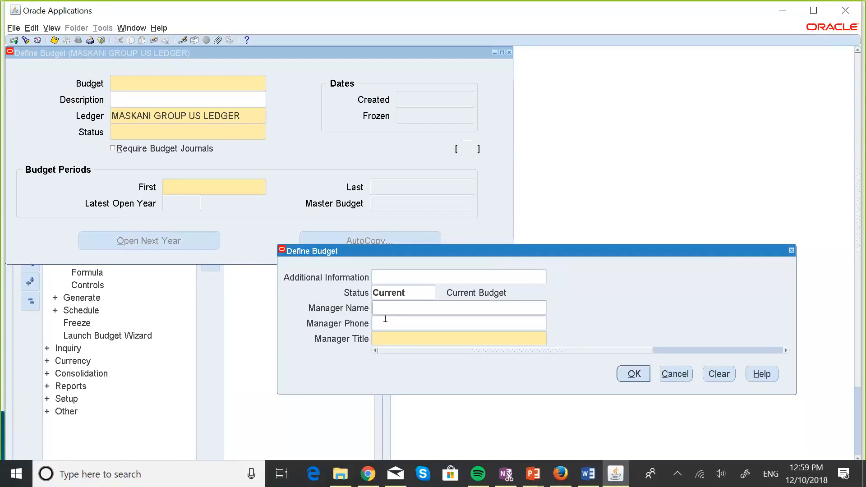
Browse the Manager Title list of values in the budget's flexfield and choose Senior (Senior Accountant).
click(426, 334)
click(551, 339)
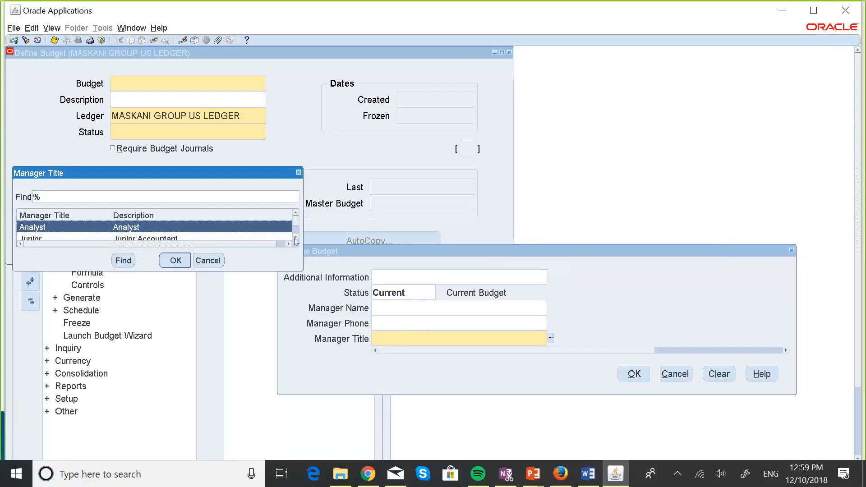
click(296, 236)
click(296, 237)
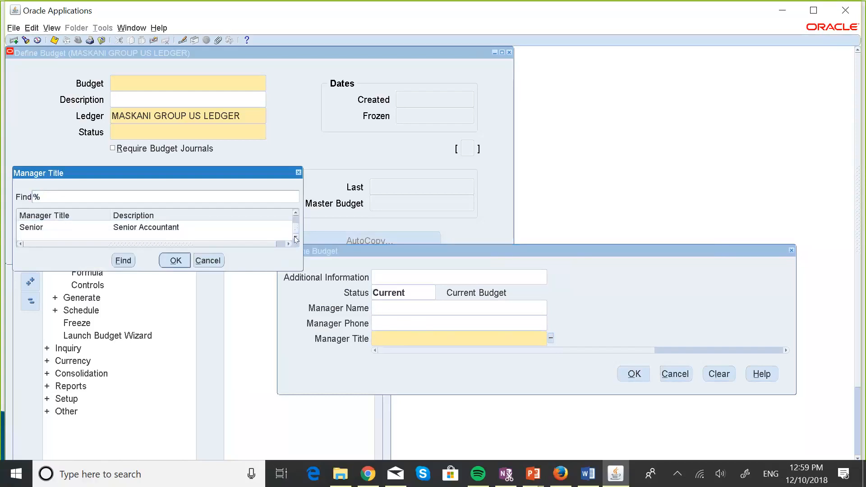
click(295, 214)
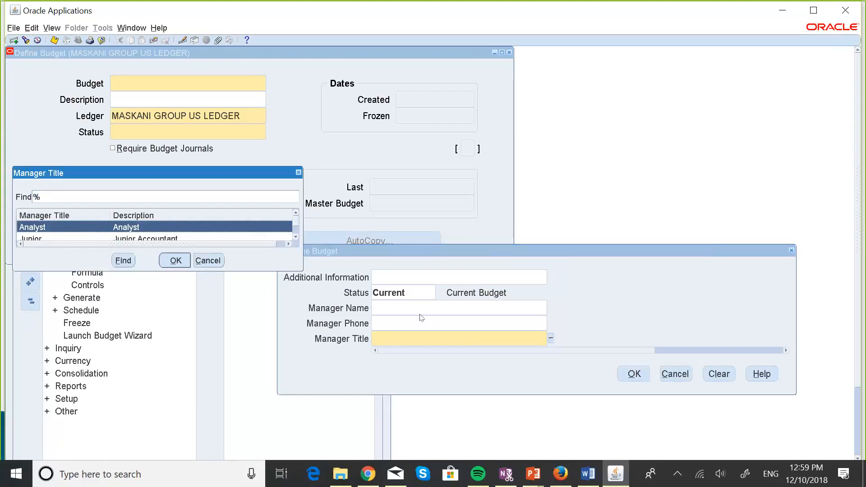
click(296, 237)
click(295, 237)
click(166, 231)
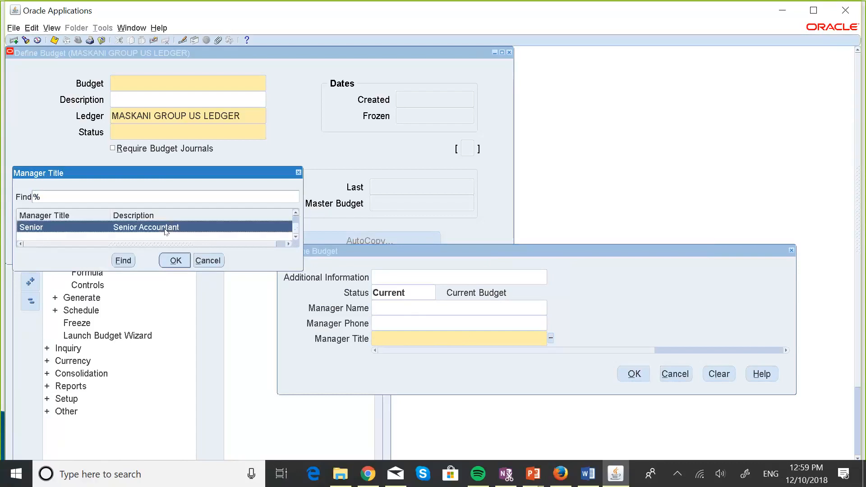
click(174, 261)
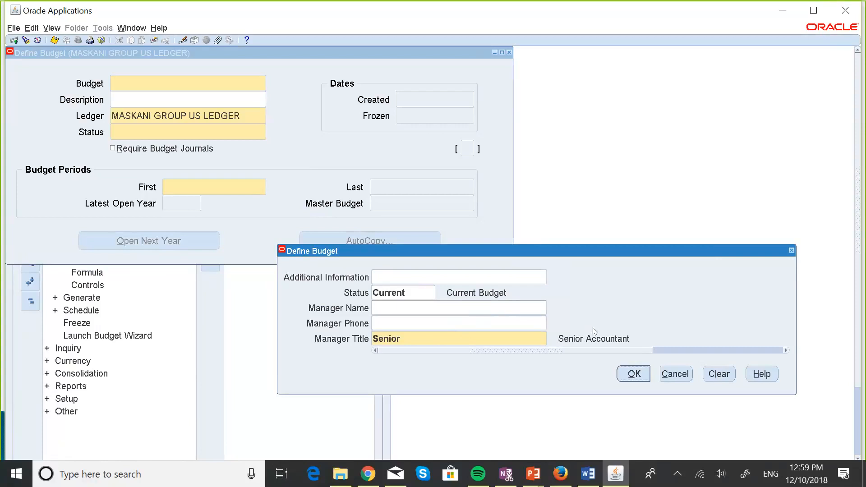
Discard the flexfield entries and close the Define Budget form, returning to the PowerPoint slide show on attaching value sets to DFFs.
click(674, 377)
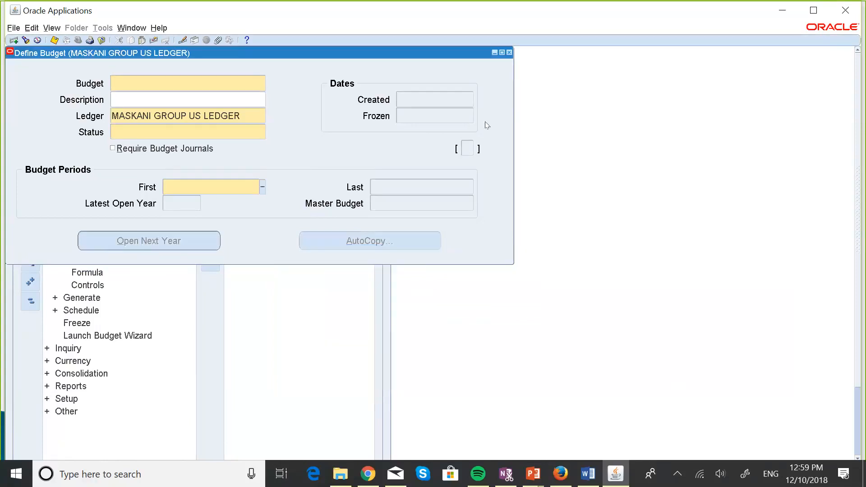
click(509, 52)
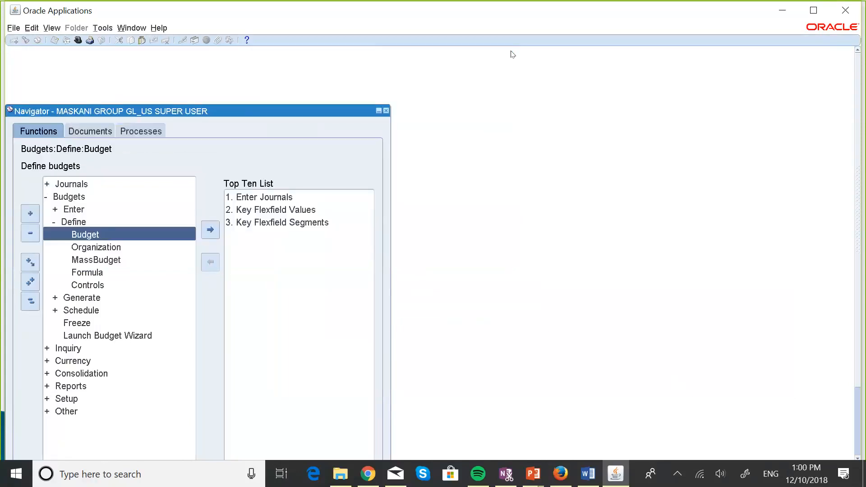
key(super+Tab)
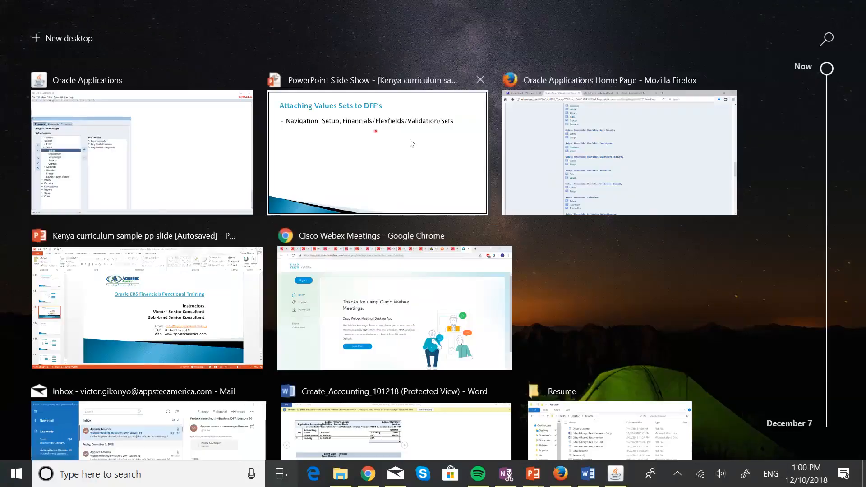
click(410, 143)
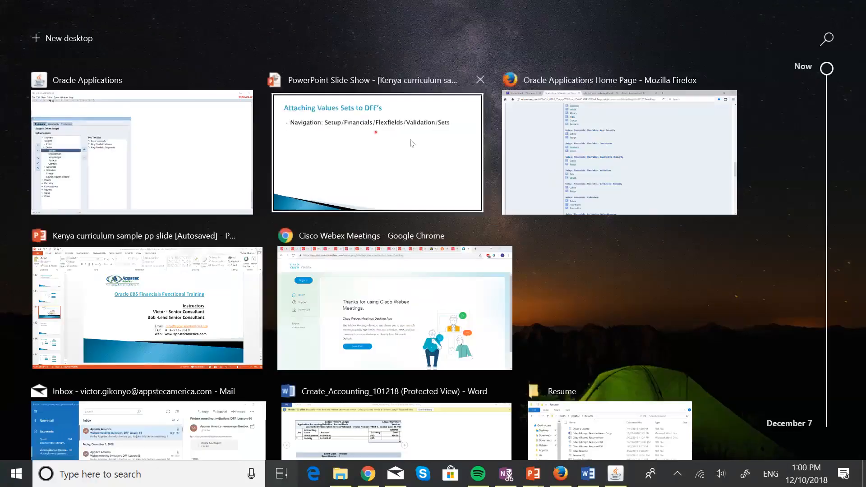